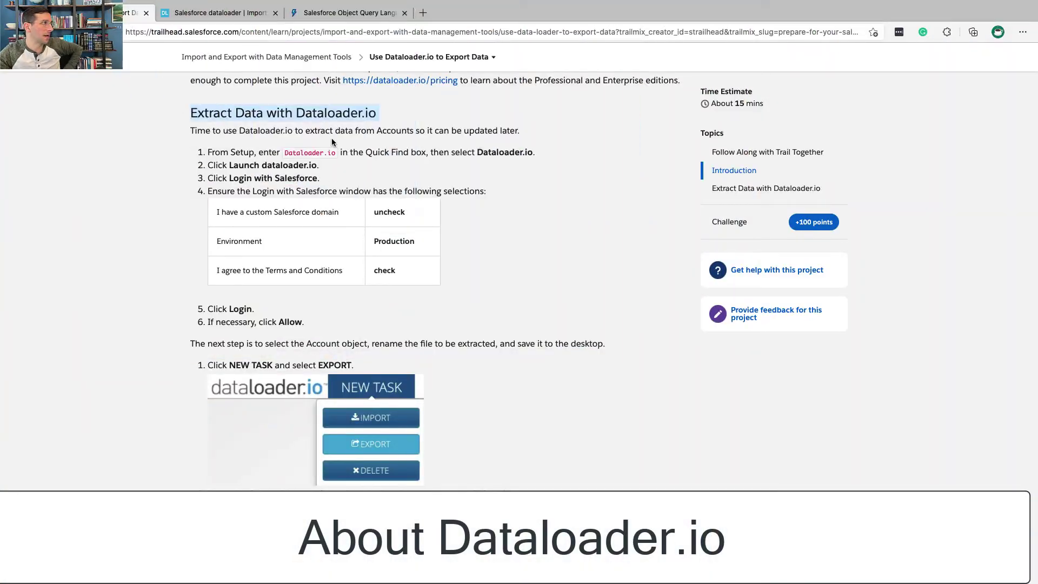
Note Trailhead's Account-extraction intro, then switch to the dataloader.io home page tab.
triple_click(302, 130)
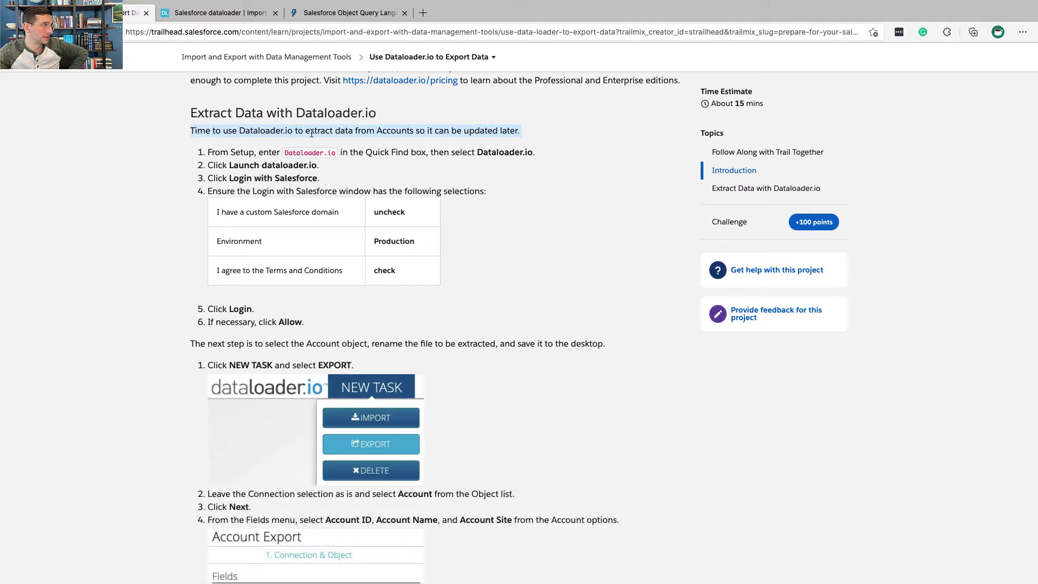
click(220, 12)
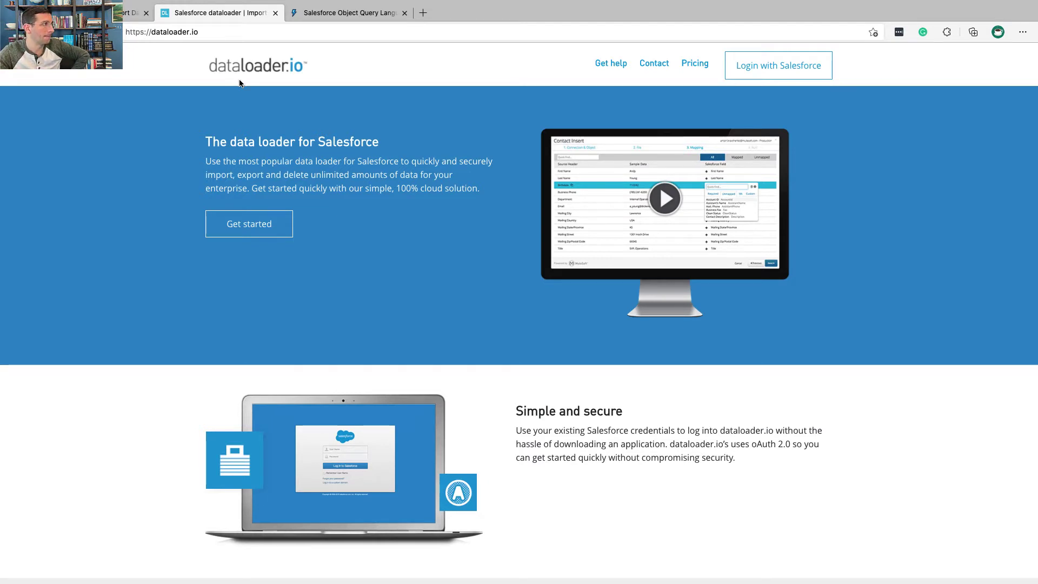
Skim dataloader.io's intelligent data mapping, connected and scheduling features, then go back to Trailhead.
scroll(261, 132, down, 2)
scroll(261, 132, down, 5)
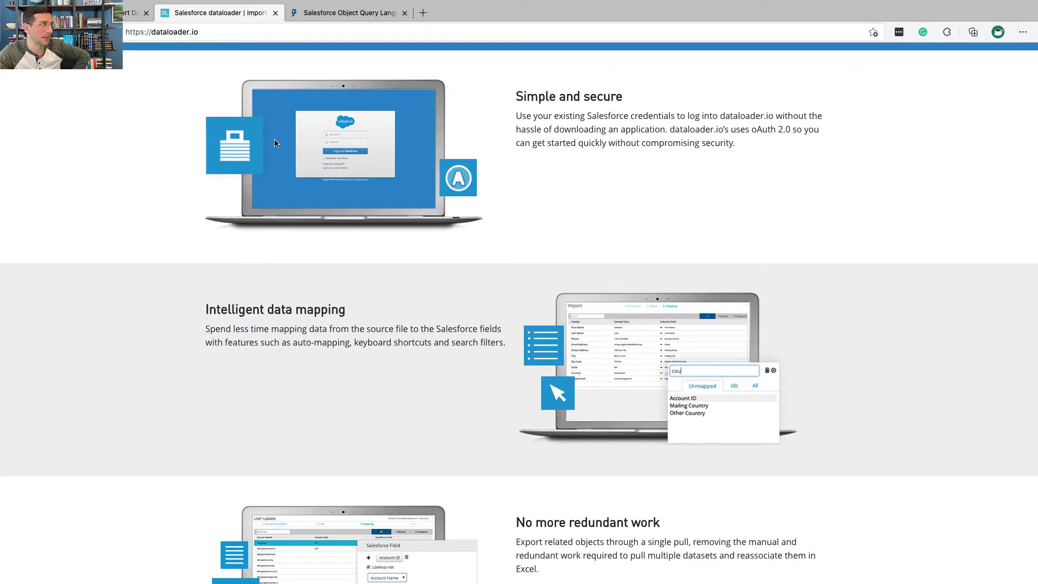
scroll(287, 160, down, 2)
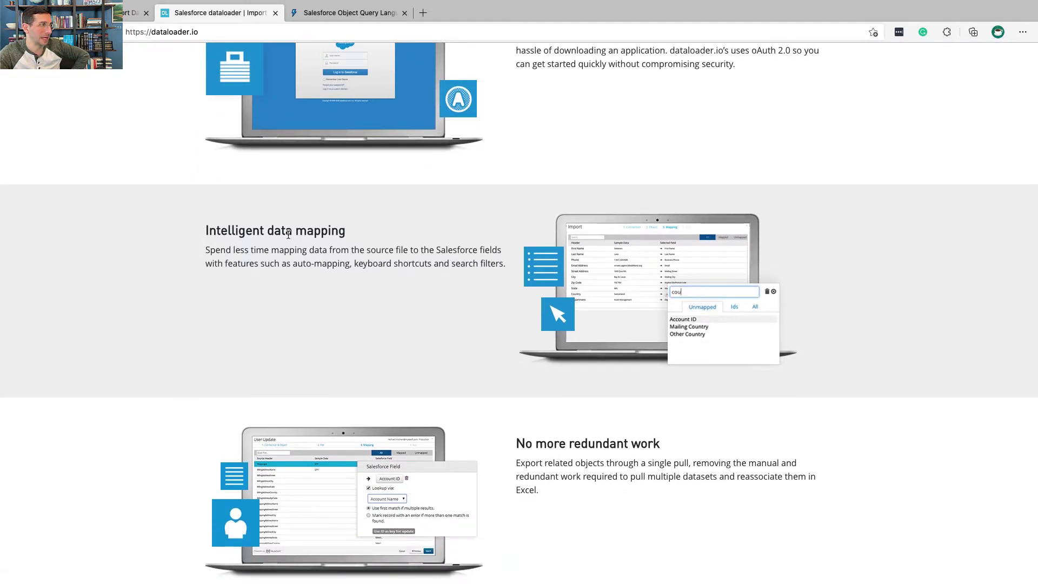
triple_click(288, 232)
scroll(288, 234, down, 1)
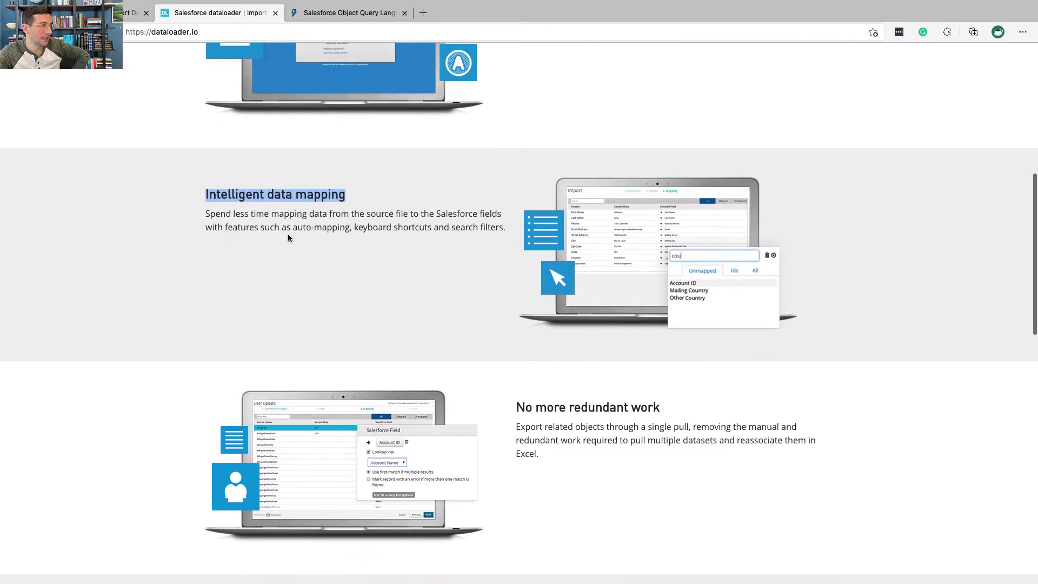
scroll(413, 287, down, 5)
scroll(446, 308, down, 3)
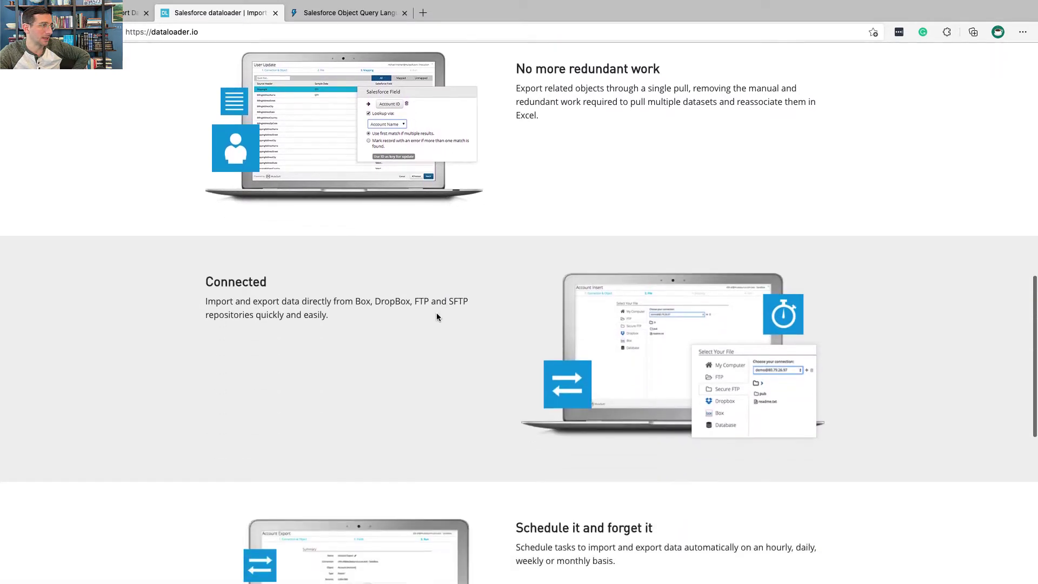
triple_click(291, 316)
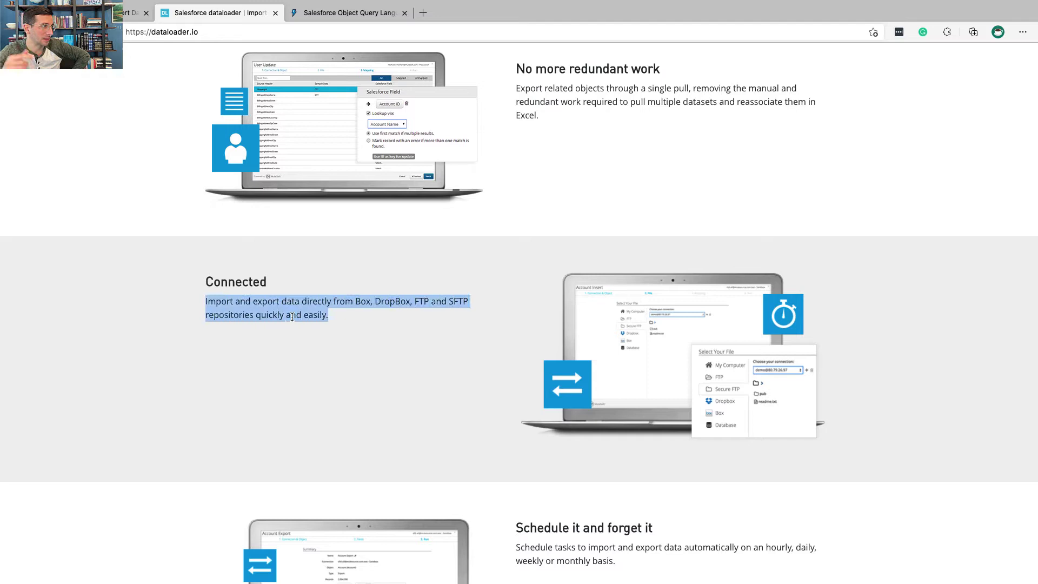
scroll(292, 316, down, 7)
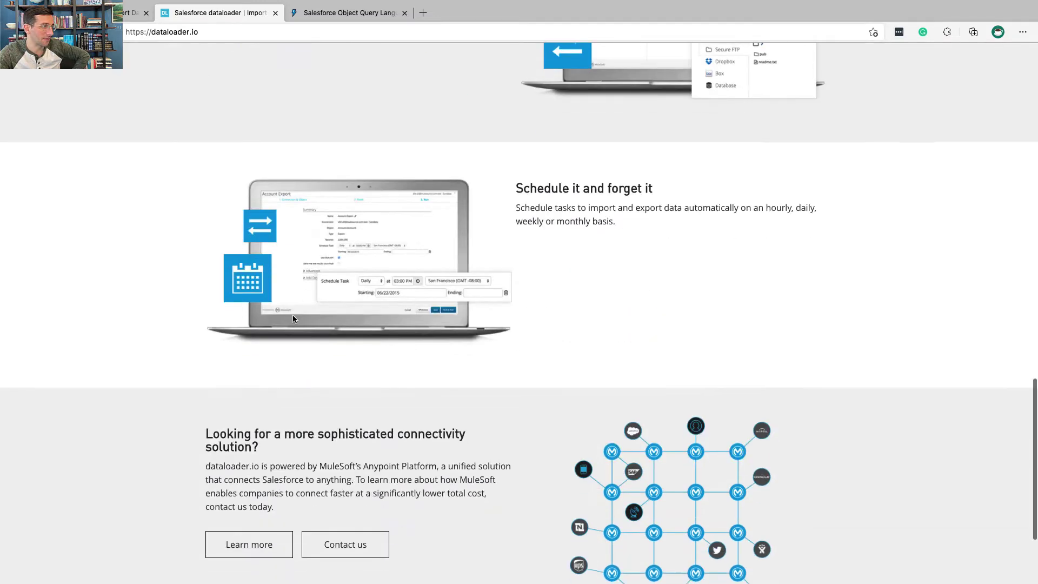
triple_click(545, 201)
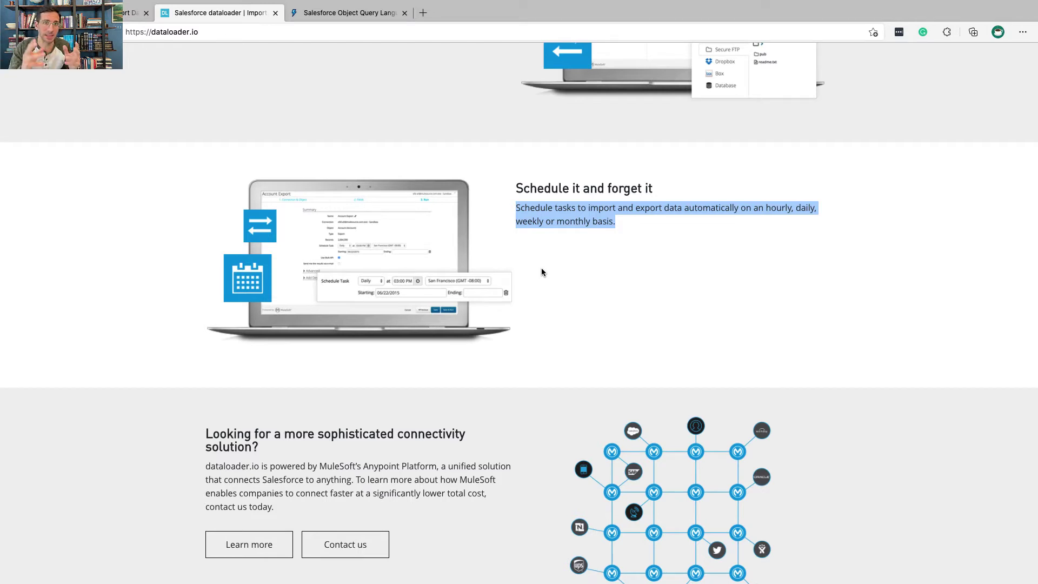
key(ctrl+shift+Tab)
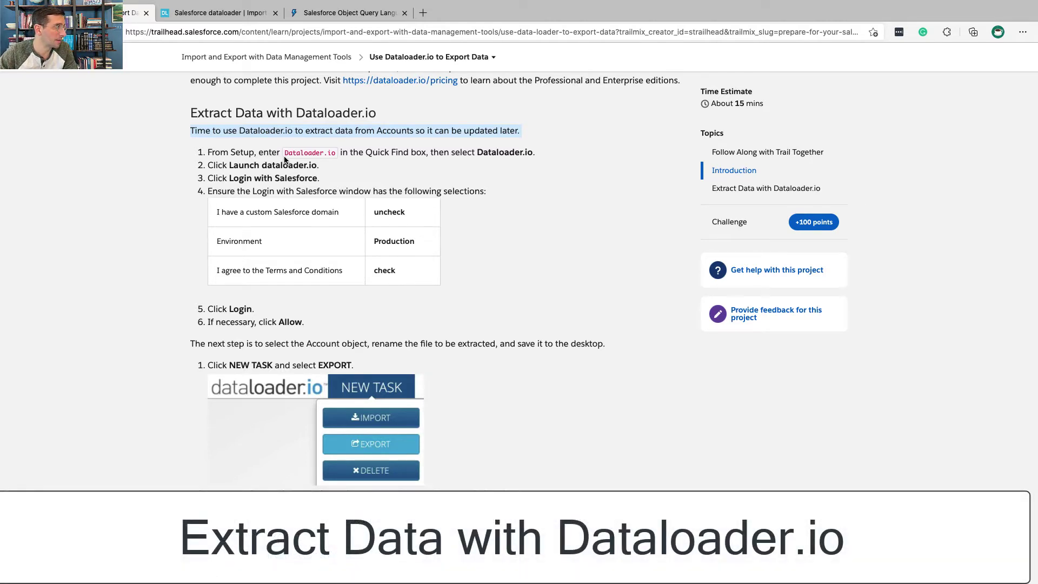
Search Setup's Quick Find for 'Dataloader.io' and open its Get started page.
drag(283, 151, 336, 152)
key(super+c)
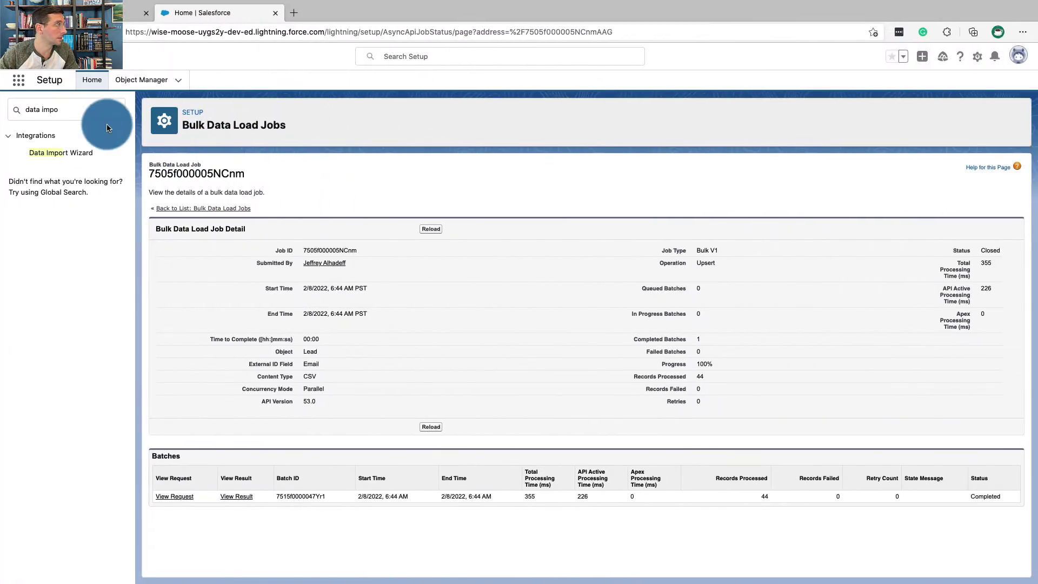
triple_click(239, 110)
key(super+v)
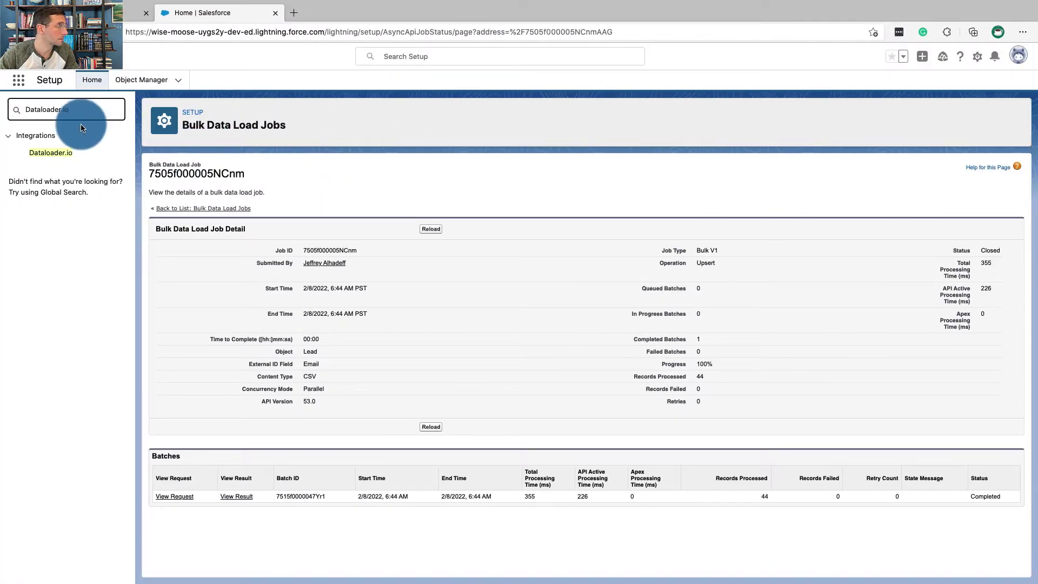
click(65, 152)
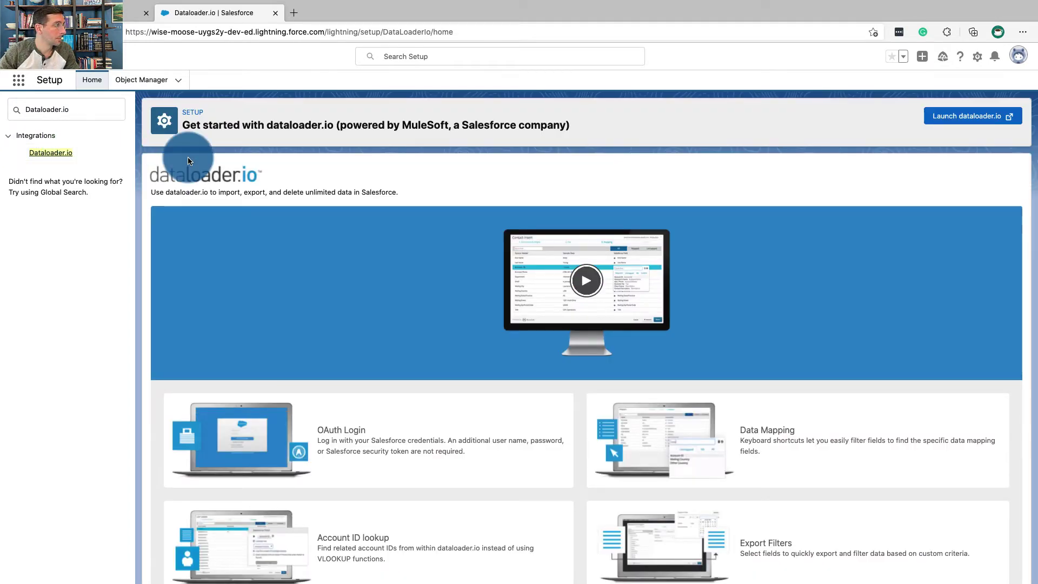
Check the Login instruction in Trailhead's step 3 before returning to Setup.
key(ctrl+Left)
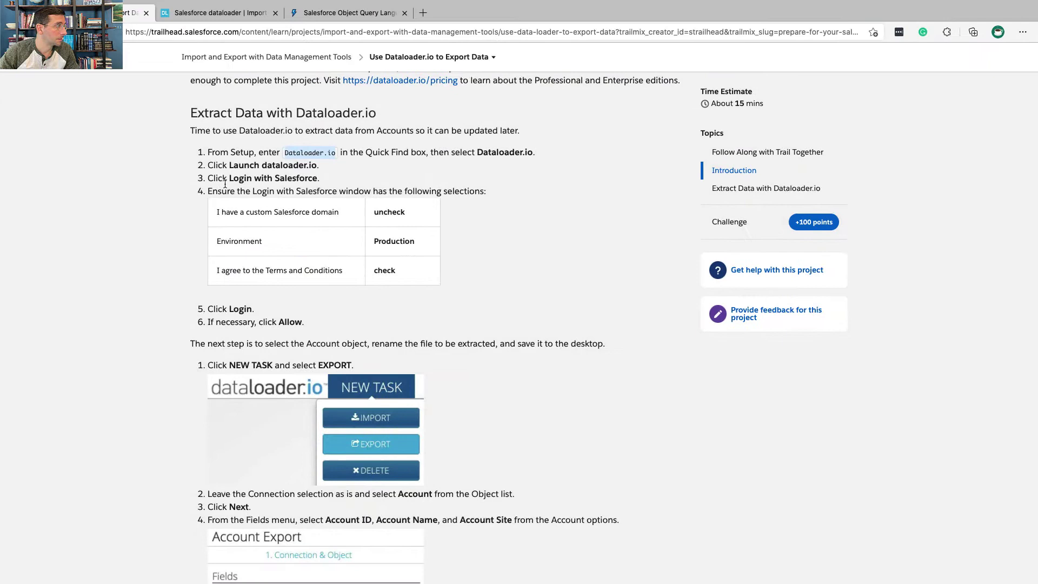
double_click(234, 178)
key(ctrl+Right)
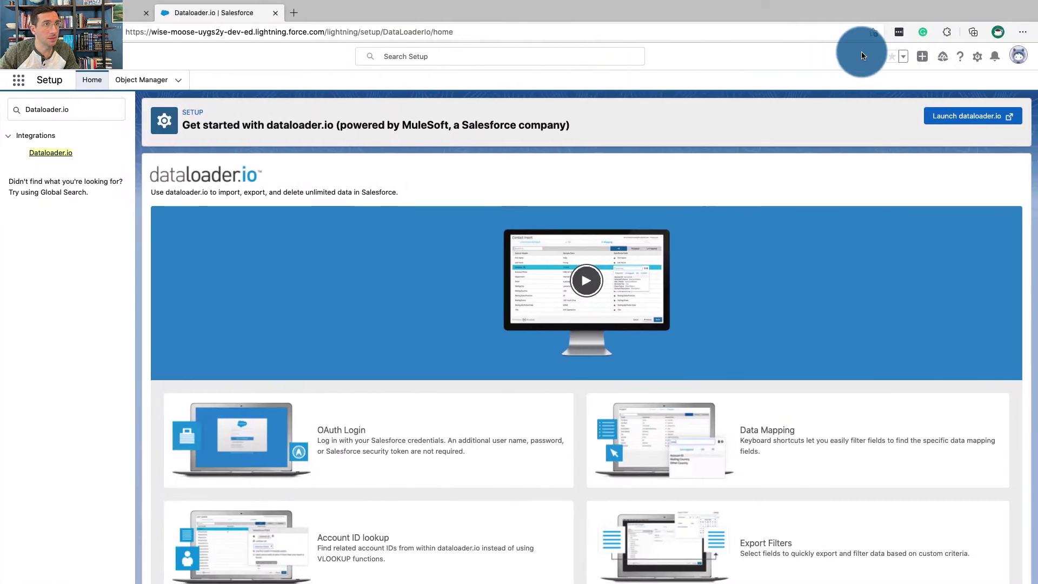
Launch dataloader.io from Setup, confirm the redirect, and start Login with Salesforce.
click(942, 117)
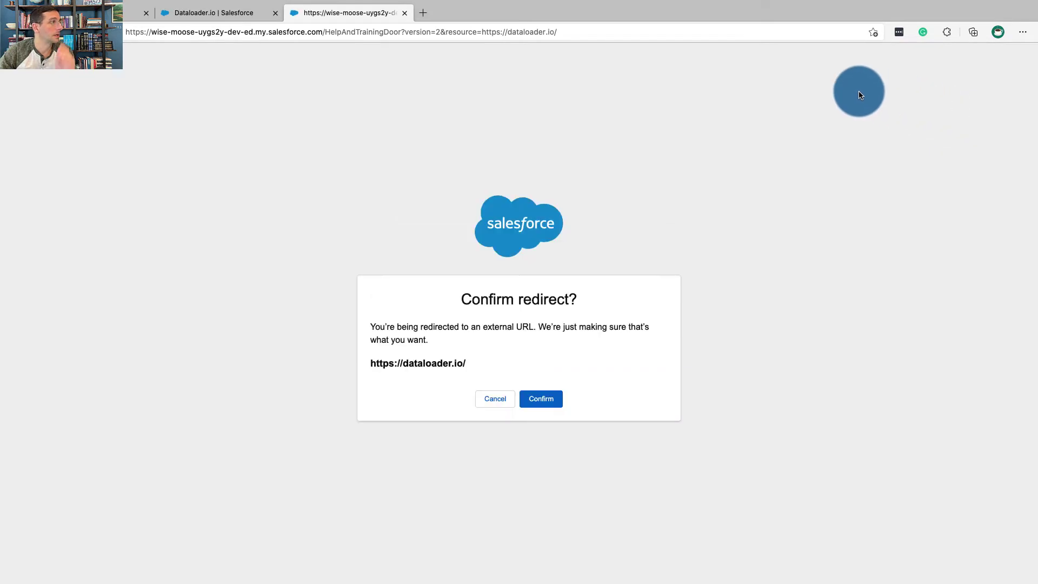
click(534, 403)
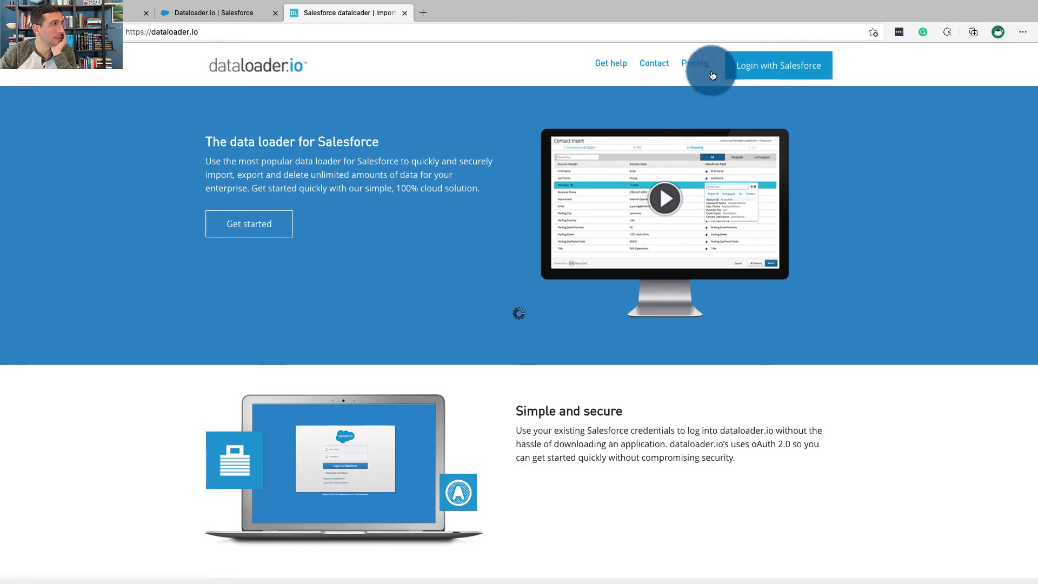
click(735, 65)
Log in with Production environment, no custom domain and Terms and Conditions accepted.
key(super+grave)
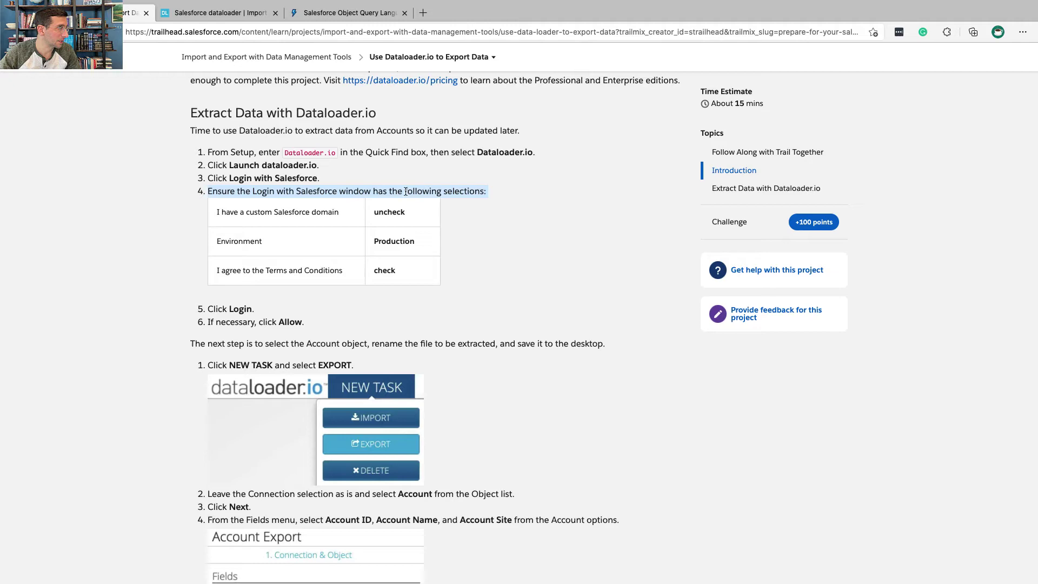
key(super+grave)
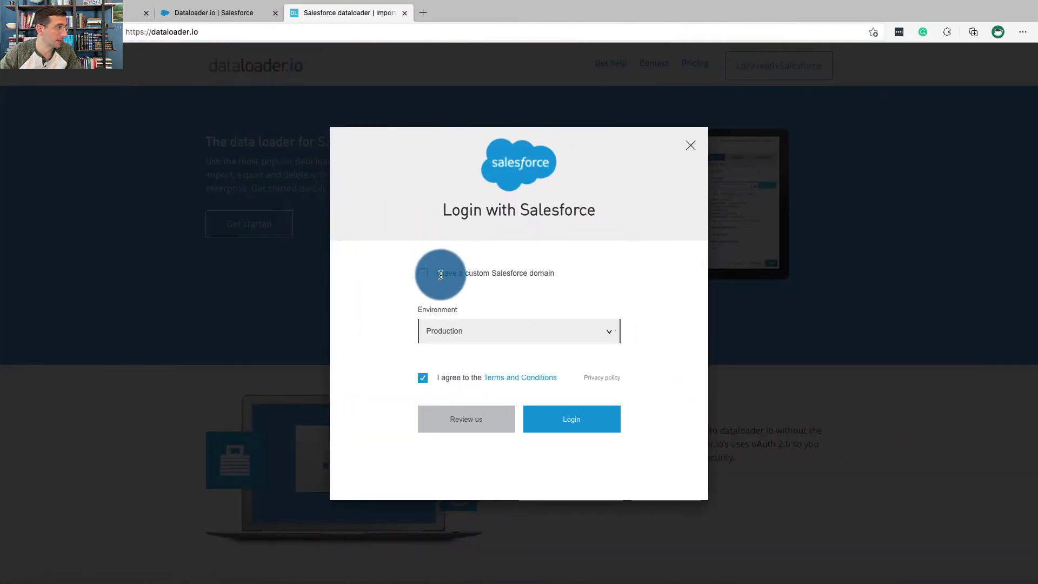
key(super+grave)
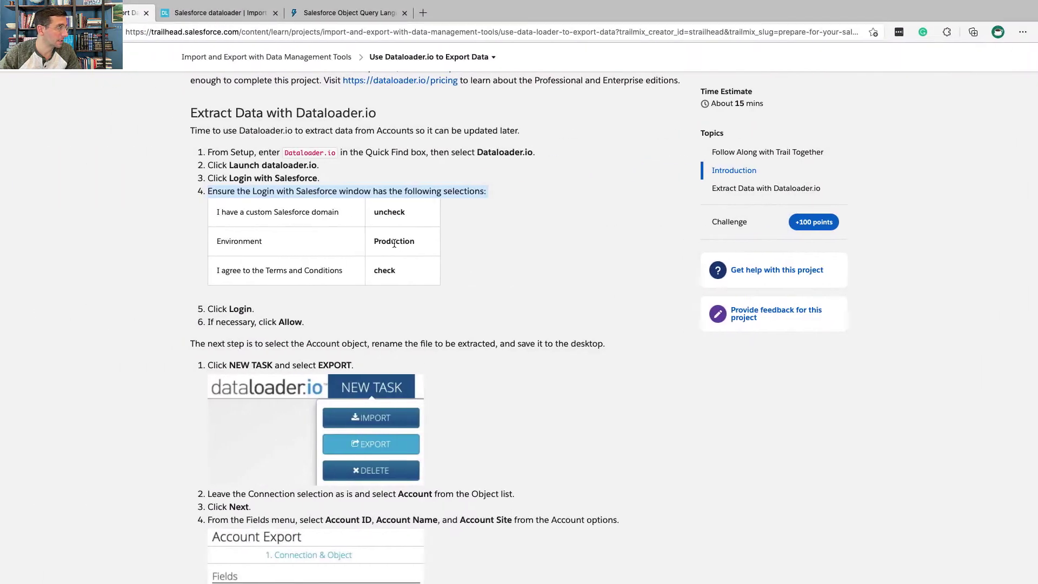
double_click(394, 241)
key(super+grave)
click(471, 327)
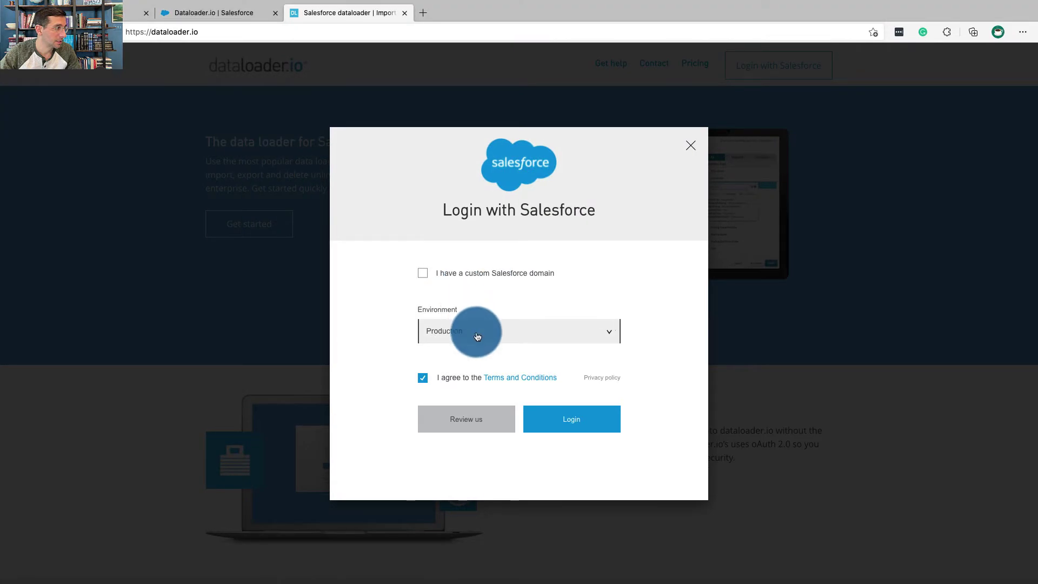
key(super+grave)
key(super+grave)
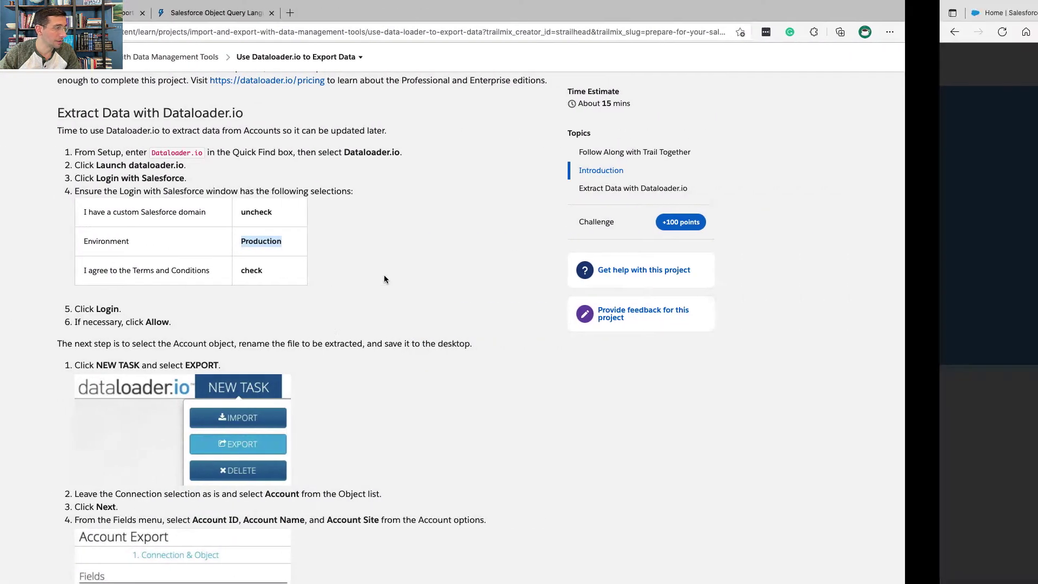
click(540, 376)
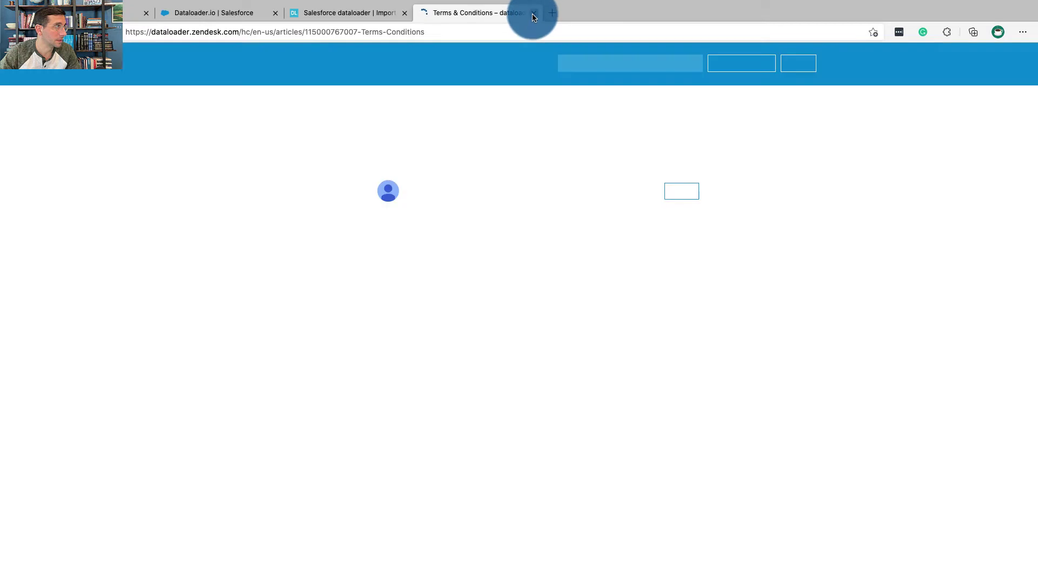
click(526, 12)
click(577, 422)
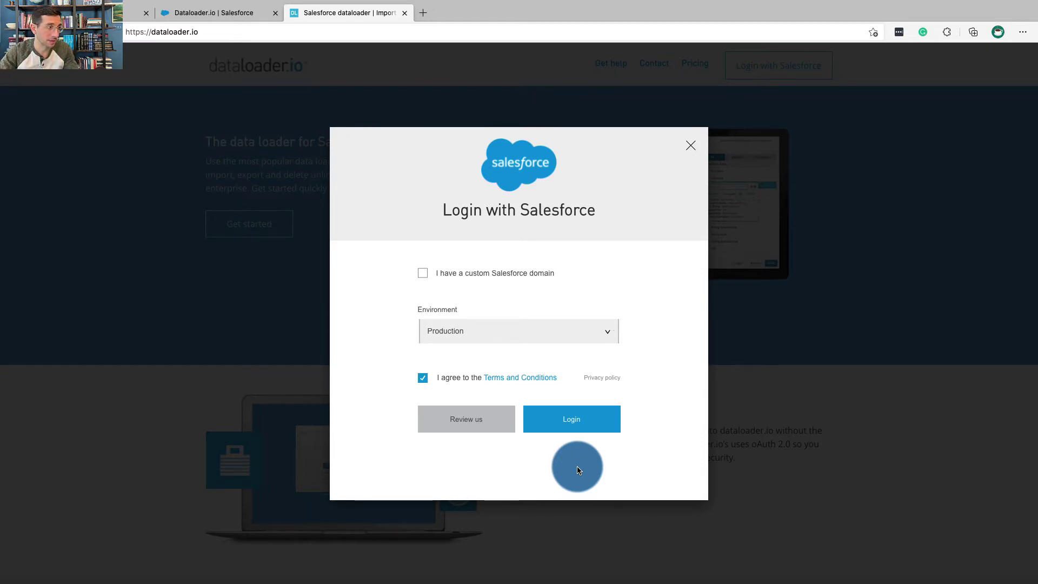
Submit the Salesforce login and Allow dataloader.io access to the org's account.
click(565, 420)
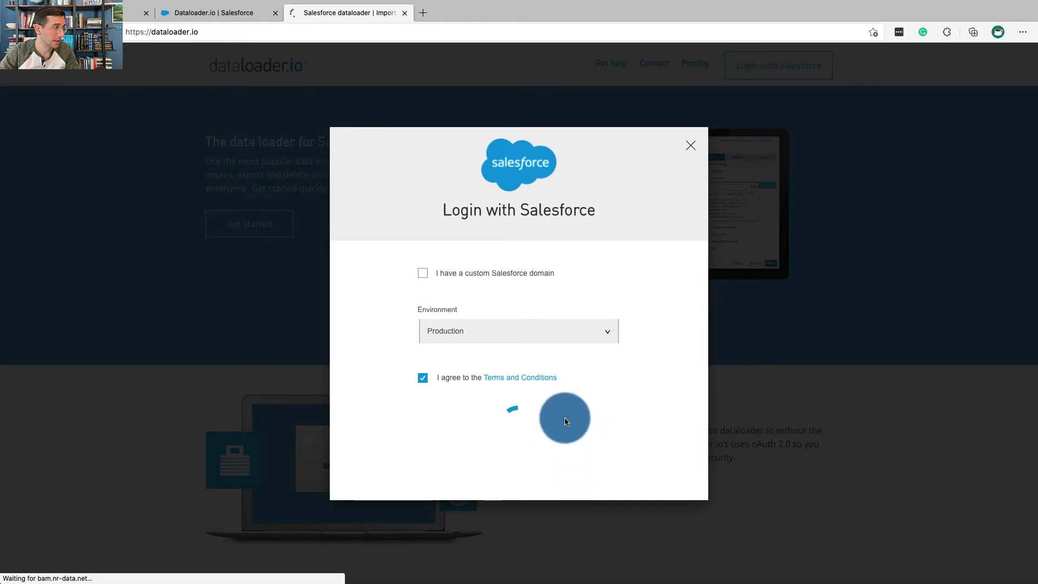
scroll(565, 421, down, 1)
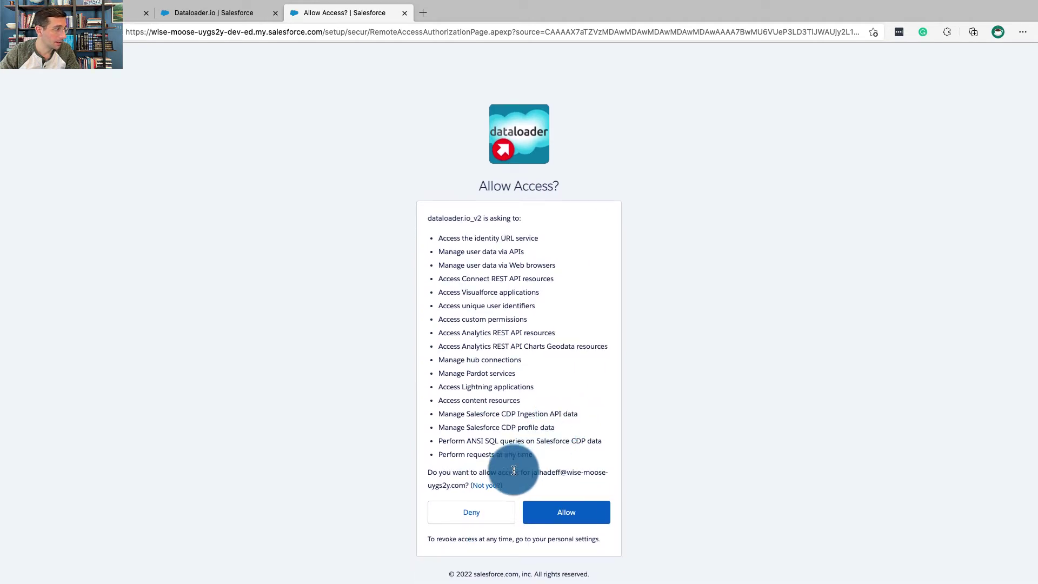
drag(463, 483, 531, 474)
click(550, 508)
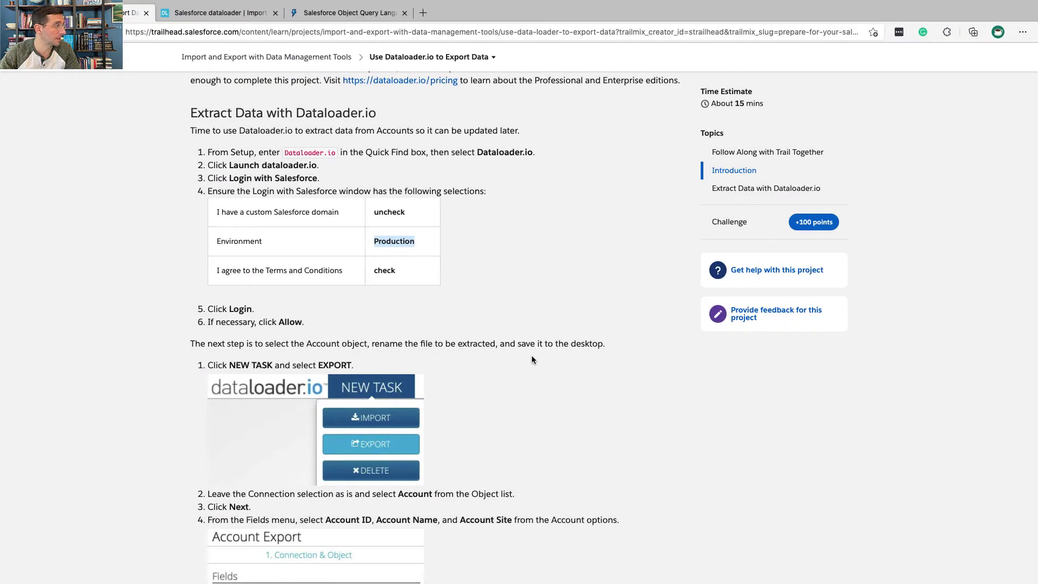
Review Trailhead's 'Click Login' and allow-access steps against the dataloader.io window.
scroll(531, 355, down, 3)
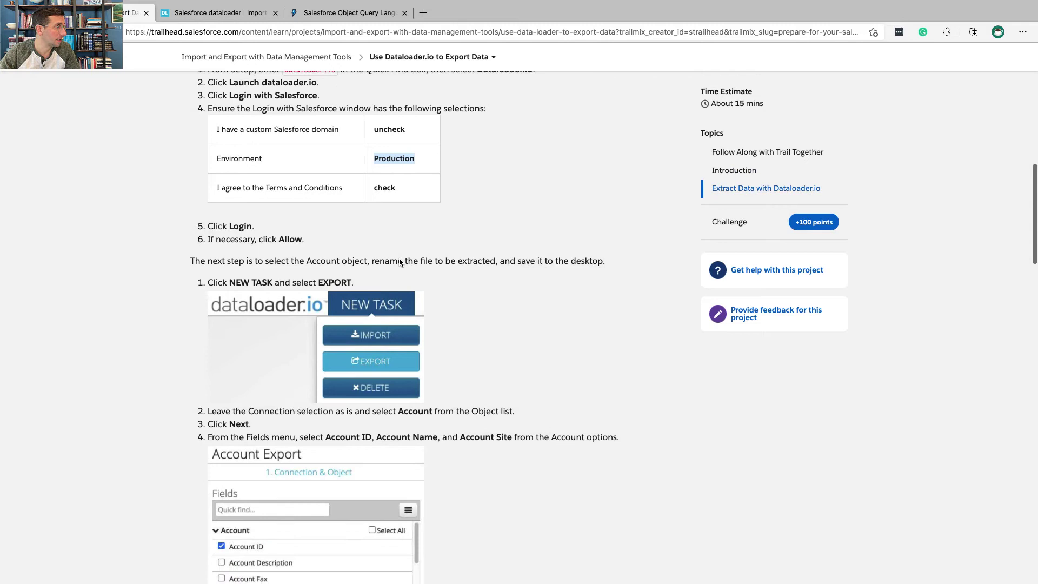
triple_click(241, 228)
triple_click(240, 239)
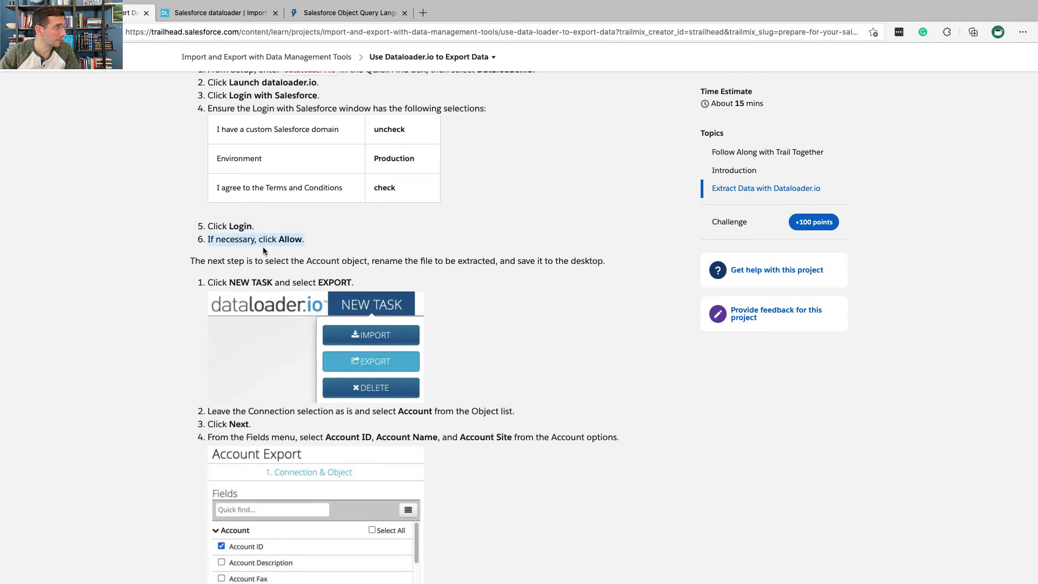
key(ctrl+Right)
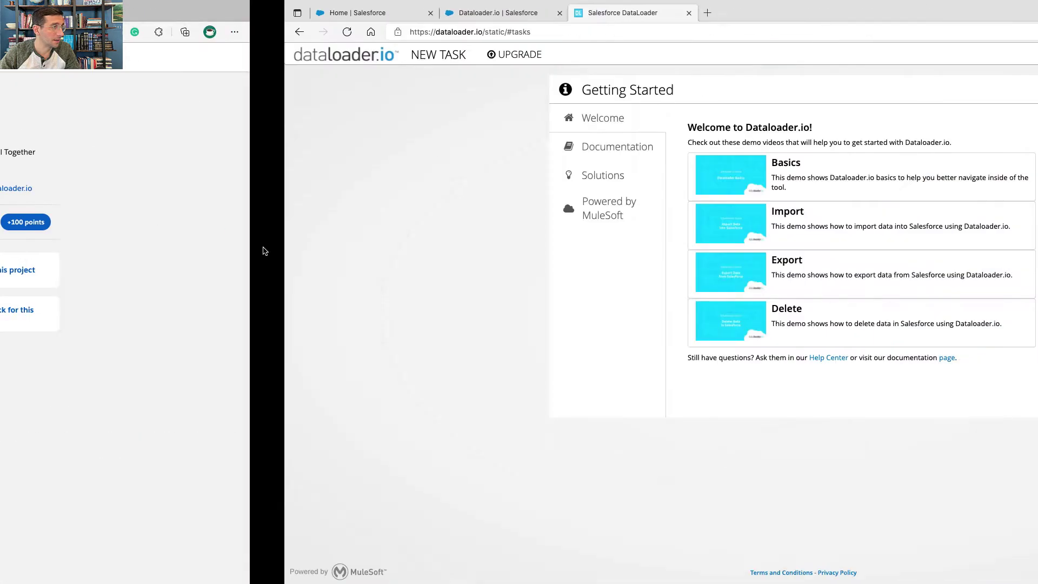
click(266, 249)
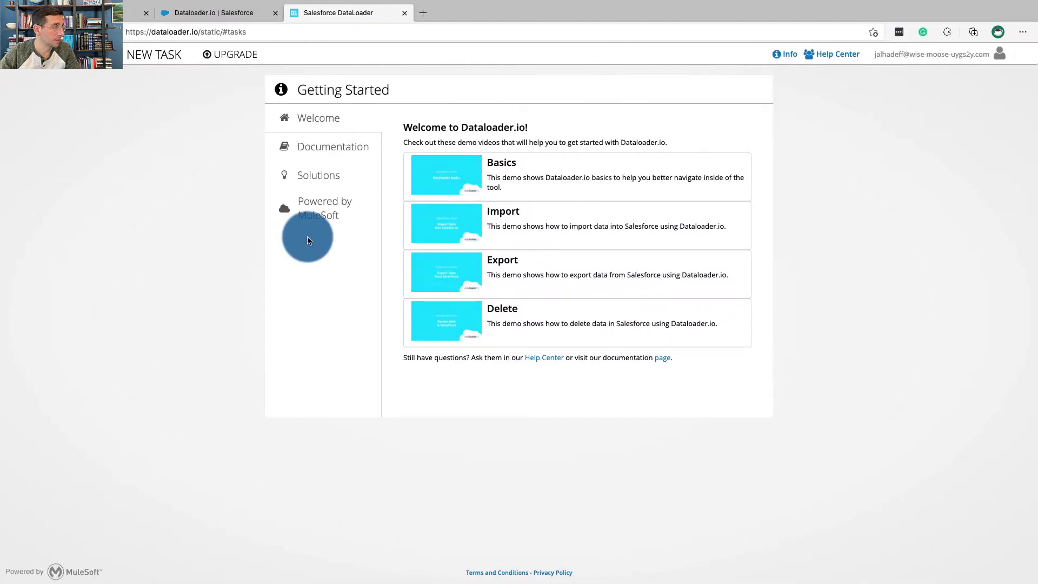
key(ctrl+Left)
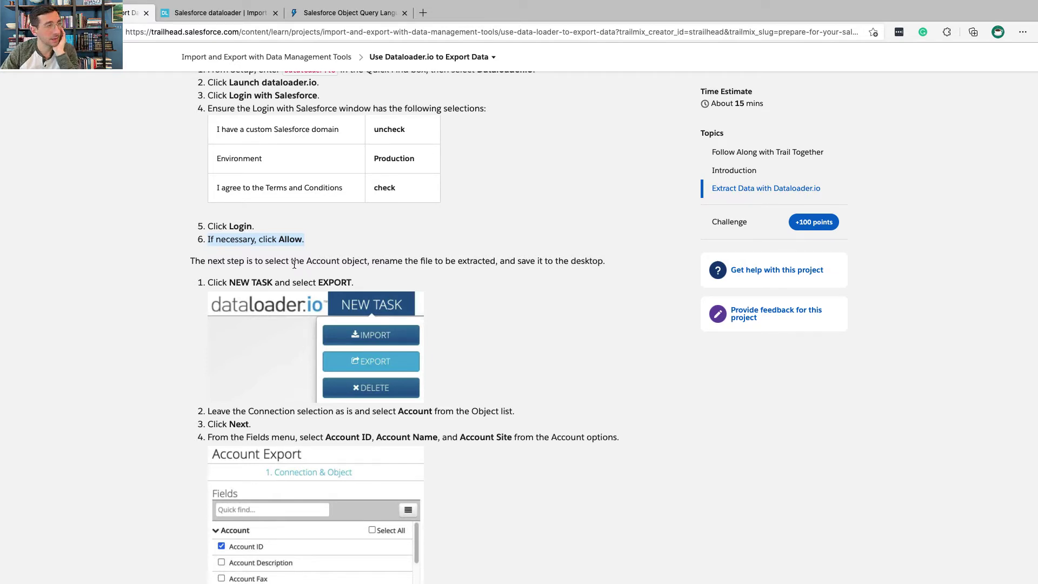
Find the NEW TASK > EXPORT step in Trailhead, then return to dataloader.io.
scroll(233, 232, down, 1)
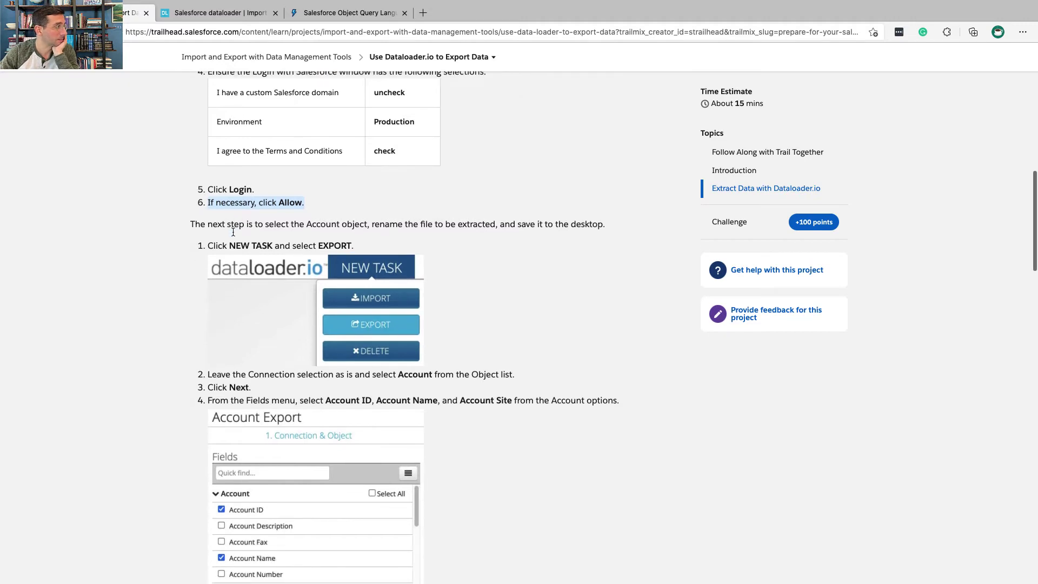
scroll(233, 228, down, 1)
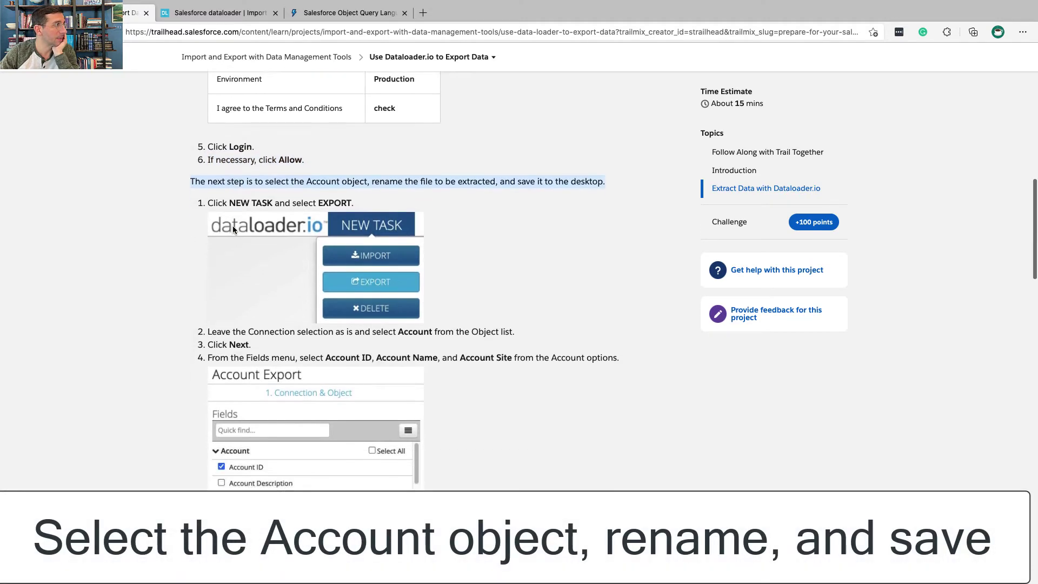
scroll(233, 226, down, 1)
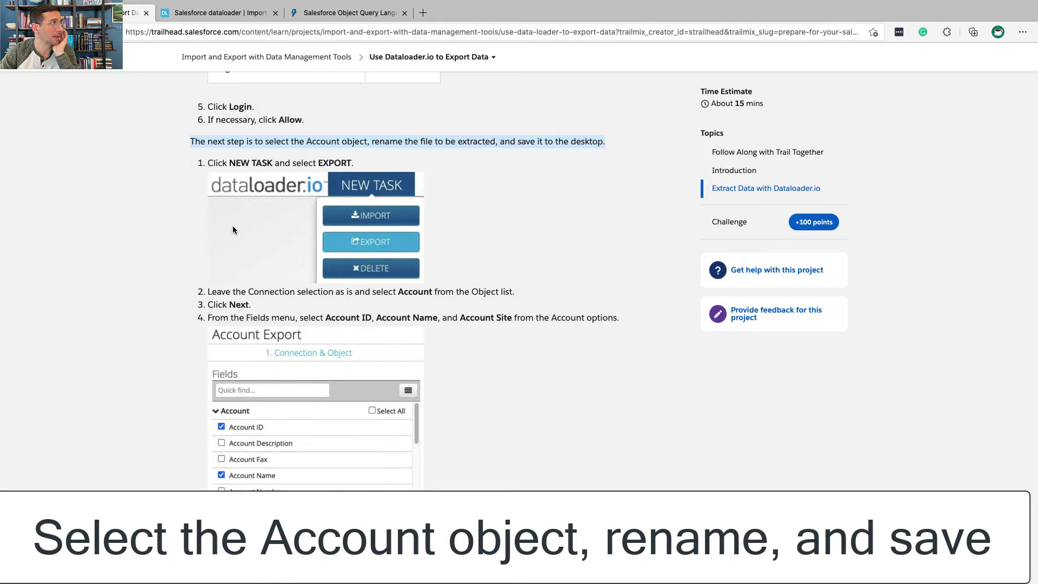
scroll(233, 226, down, 1)
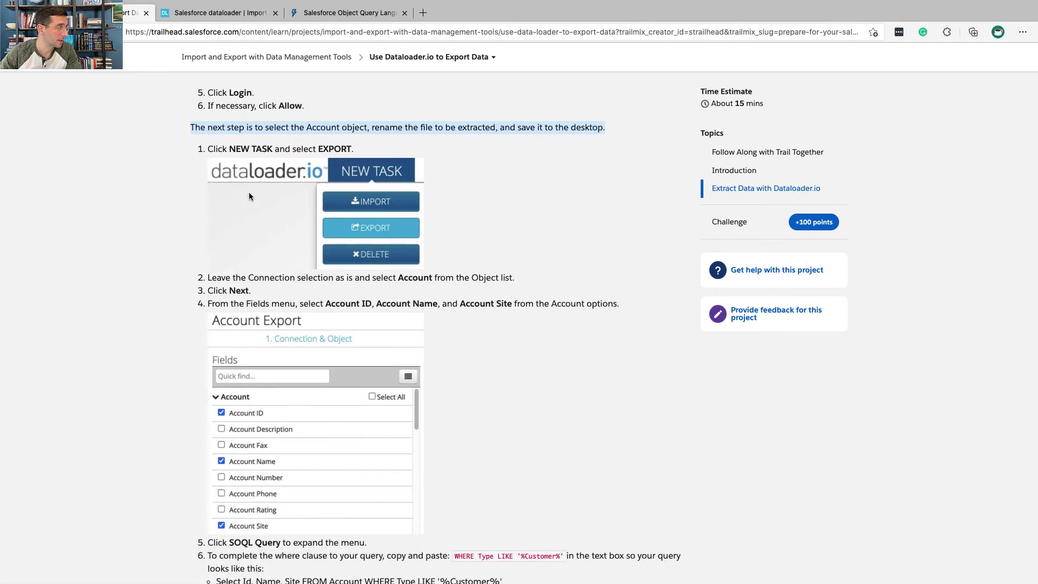
double_click(256, 150)
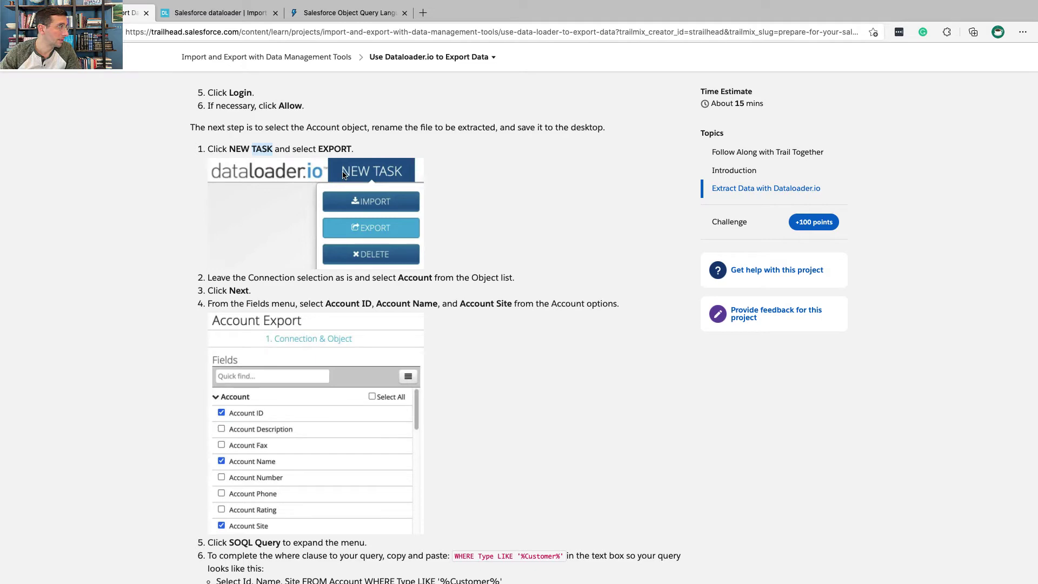
key(ctrl+Right)
Start a new Export task, keeping the Production connection.
click(374, 173)
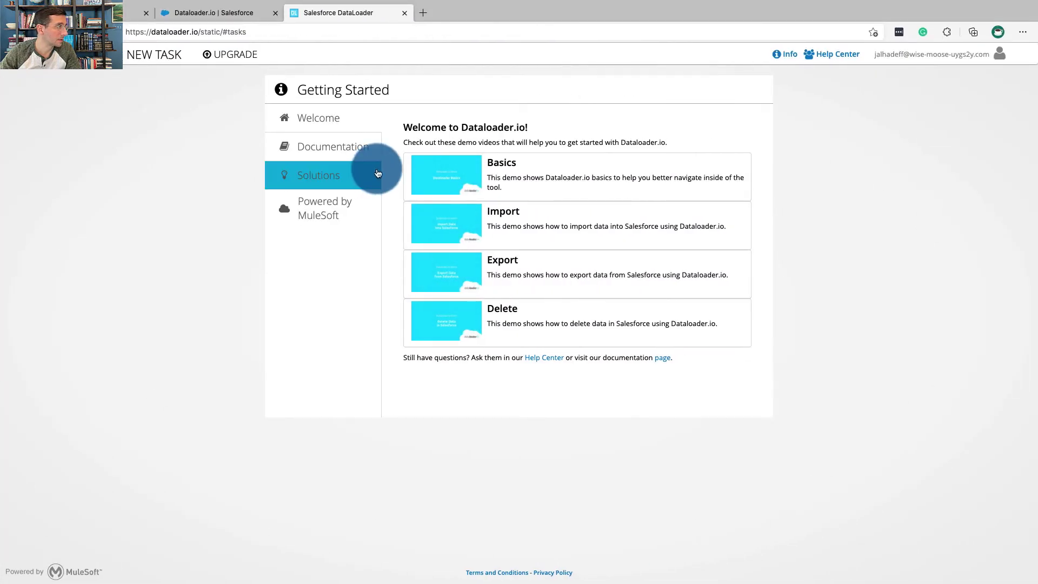
click(158, 55)
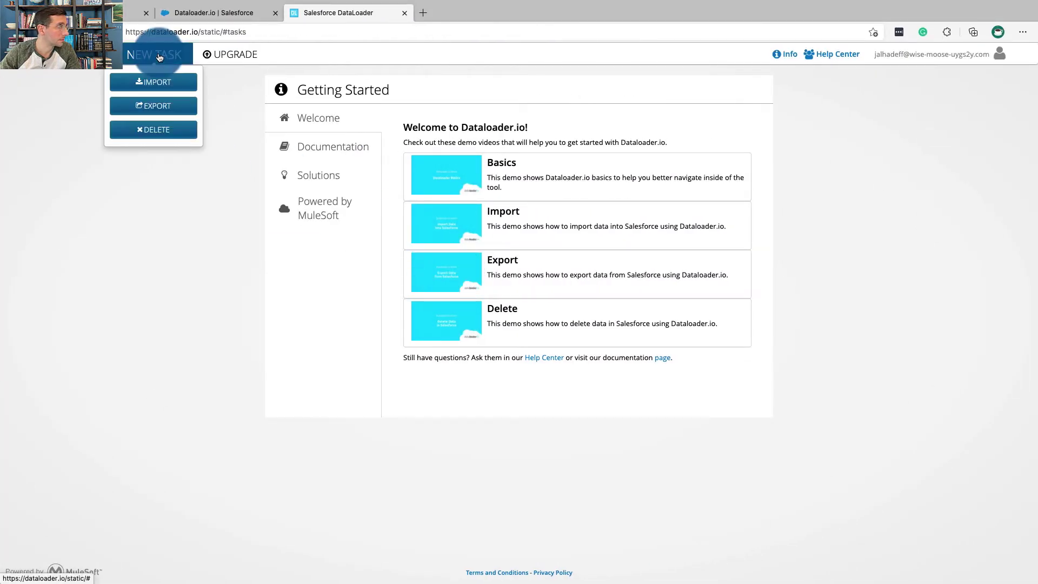
click(164, 105)
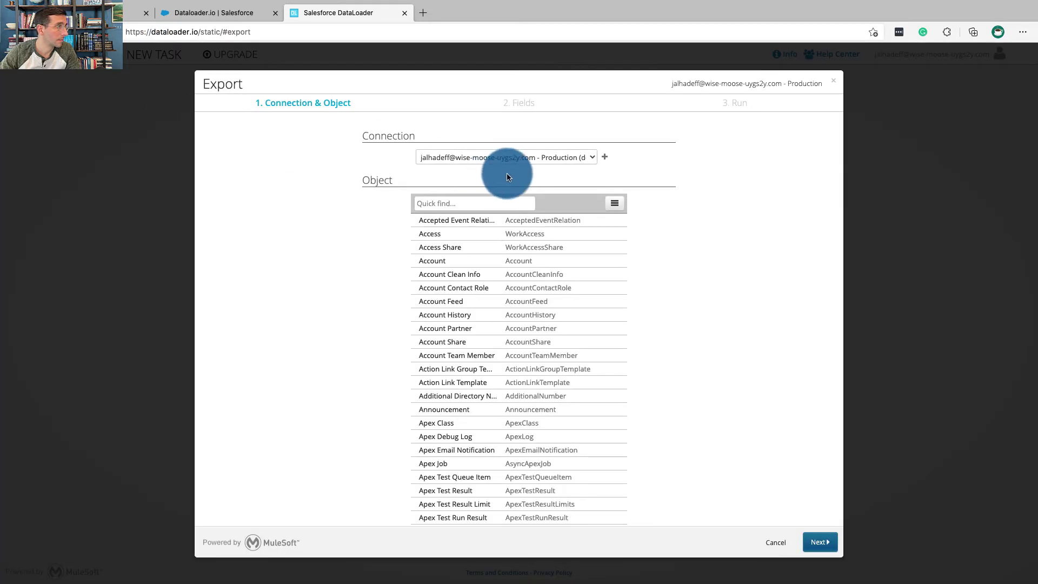
click(592, 158)
click(592, 160)
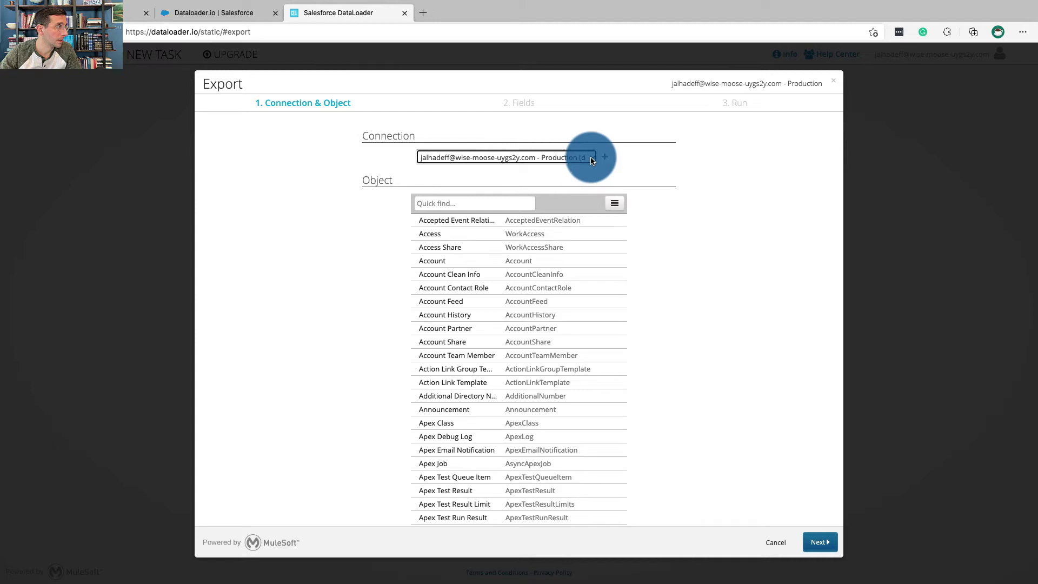
click(564, 175)
Choose Account as the object to export, checking the Trailhead steps.
key(super+grave)
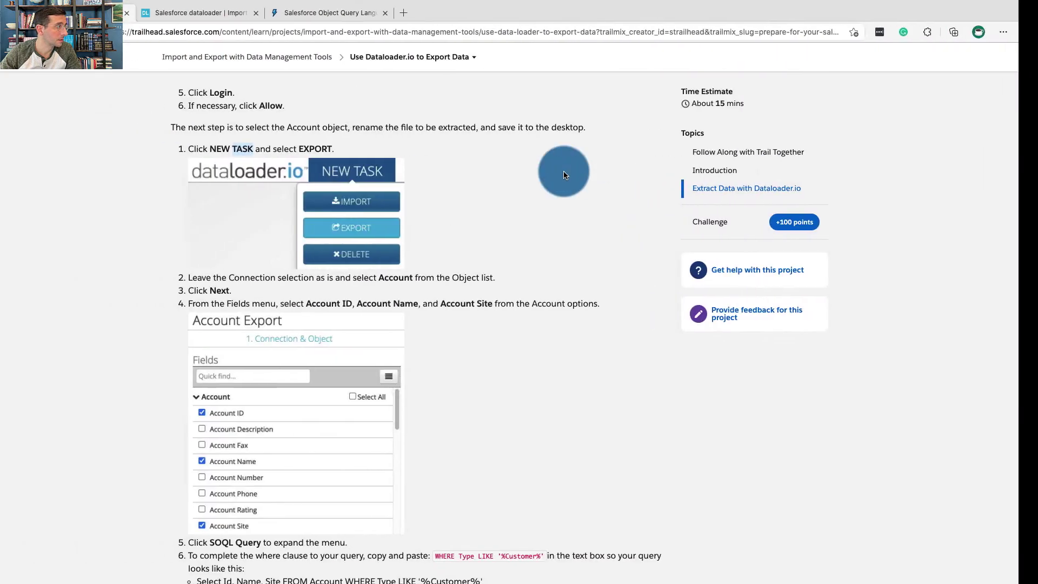
scroll(451, 214, down, 2)
scroll(449, 213, down, 1)
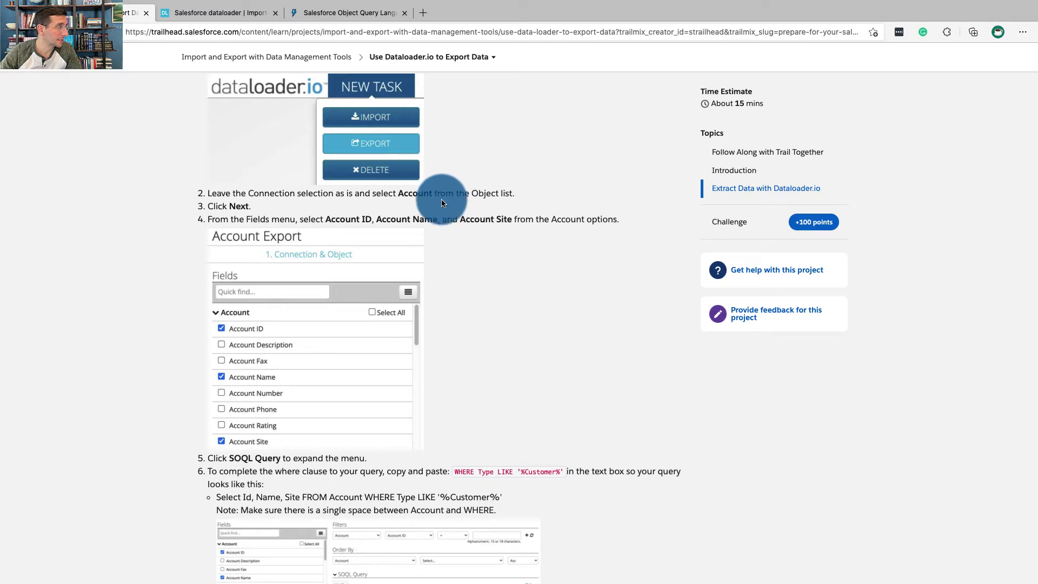
key(ctrl+Right)
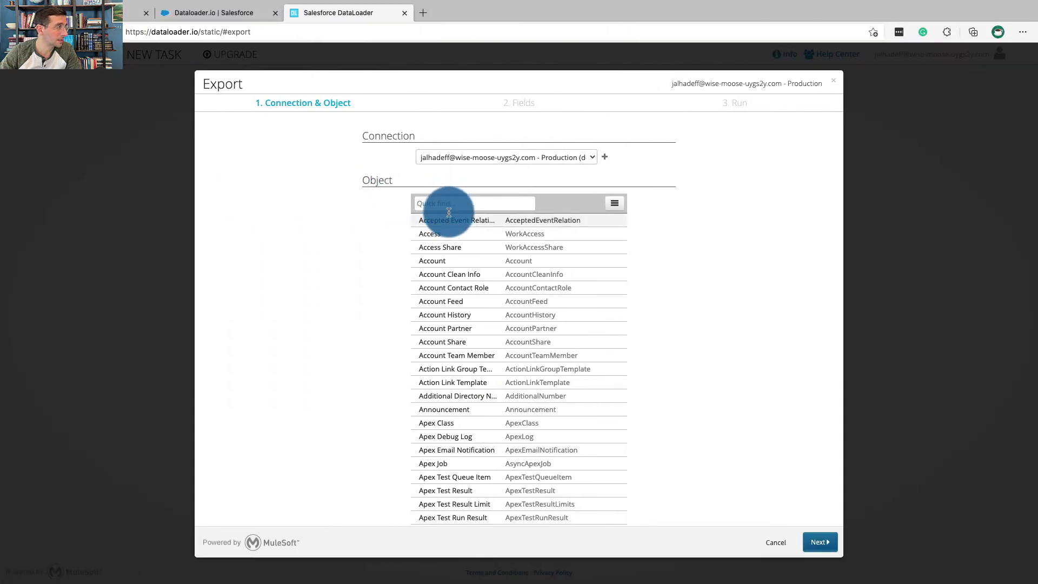
click(451, 262)
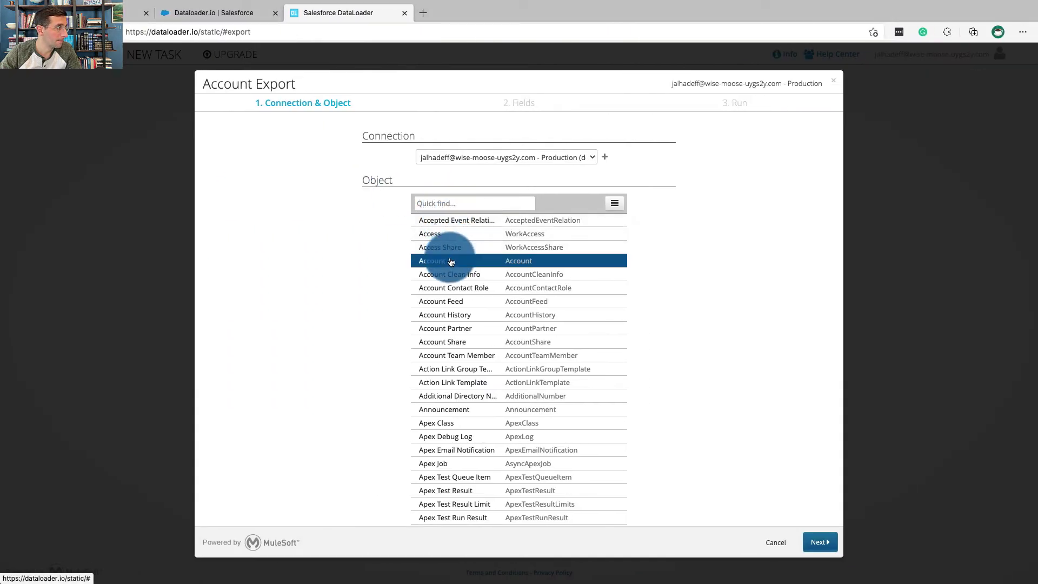
key(ctrl+Left)
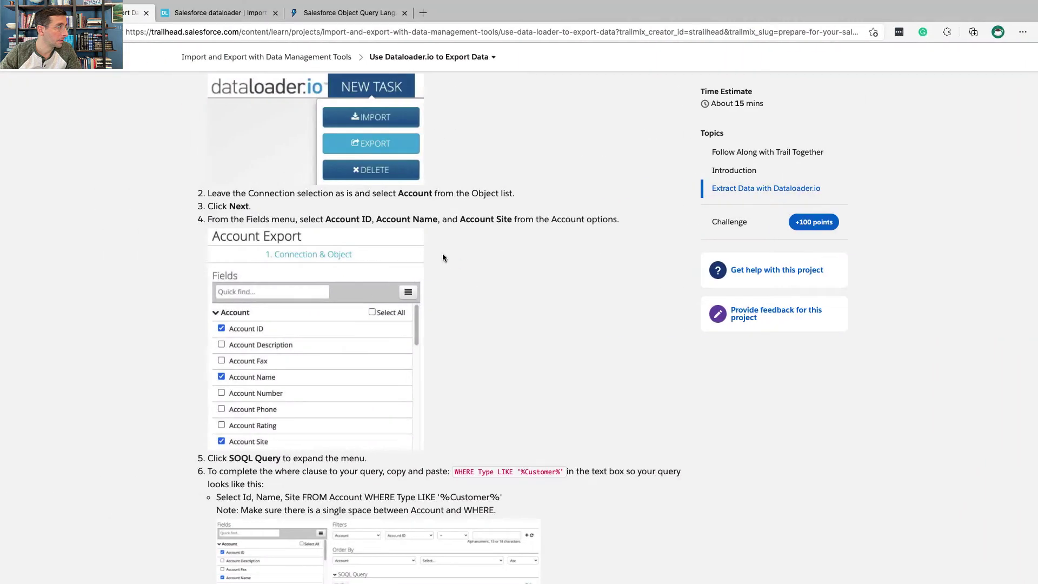
key(ctrl+Right)
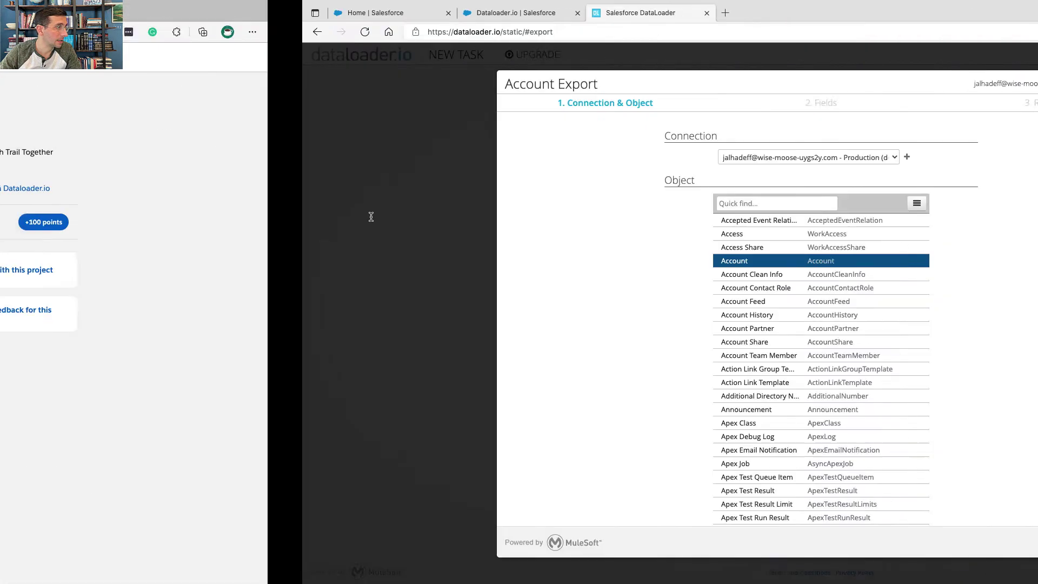
On the Fields step, check Account ID and Account Name for export.
click(827, 542)
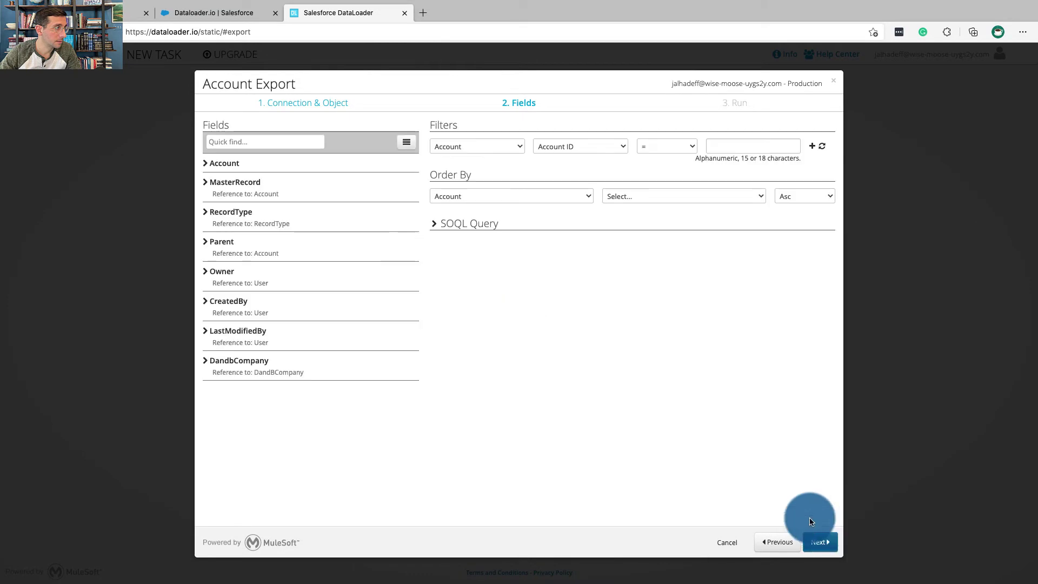
key(ctrl+Left)
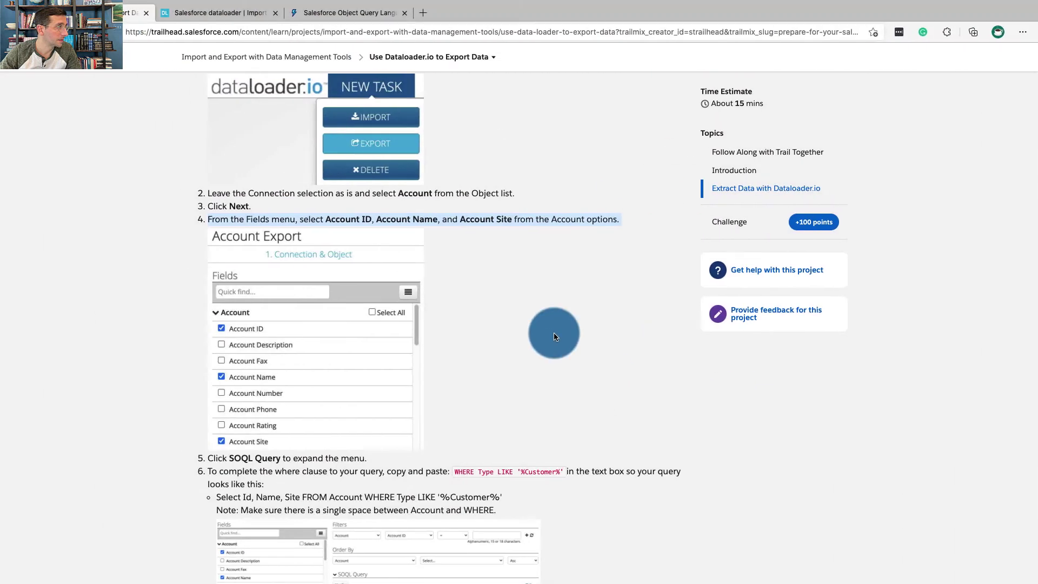
scroll(482, 270, down, 2)
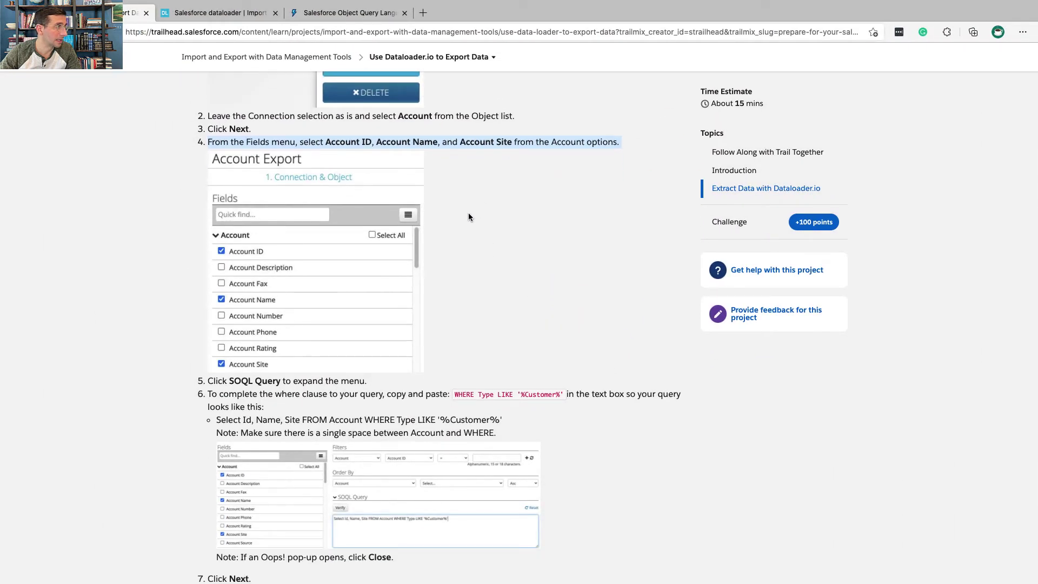
key(ctrl+Right)
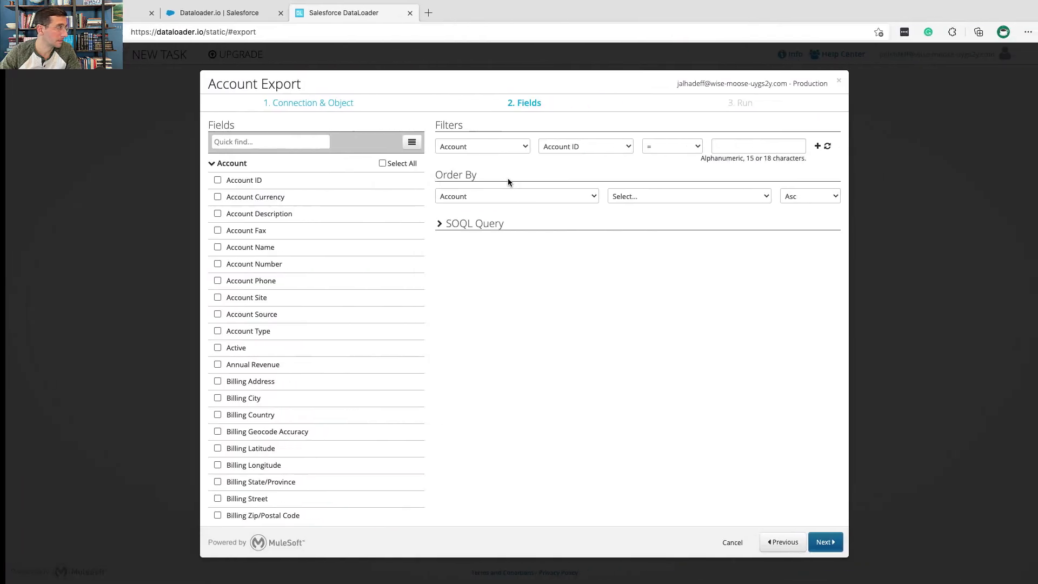
click(213, 180)
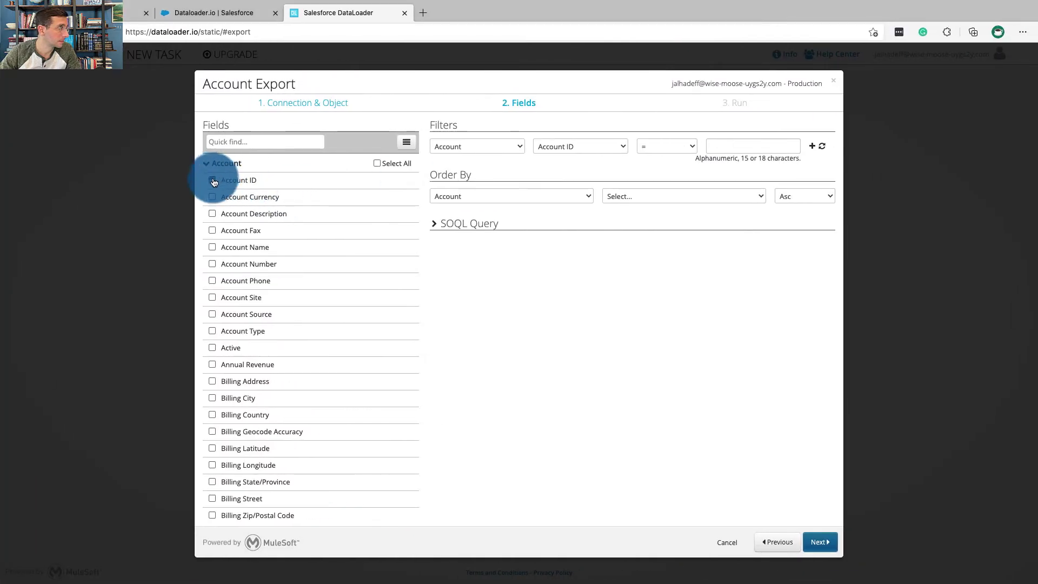
click(213, 247)
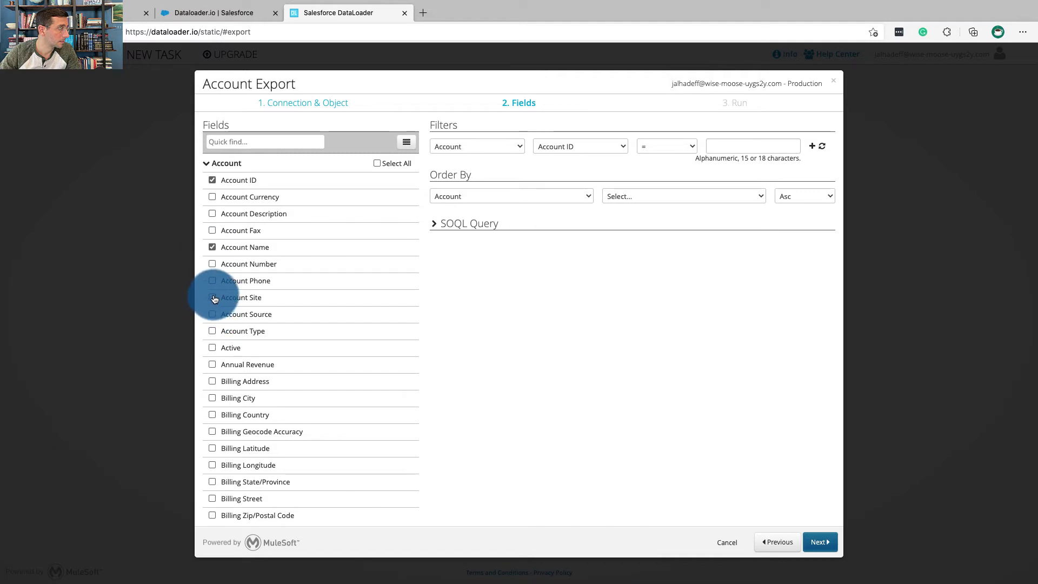
Find the SOQL Query step in Trailhead and open the SOQL reference docs.
key(super+grave)
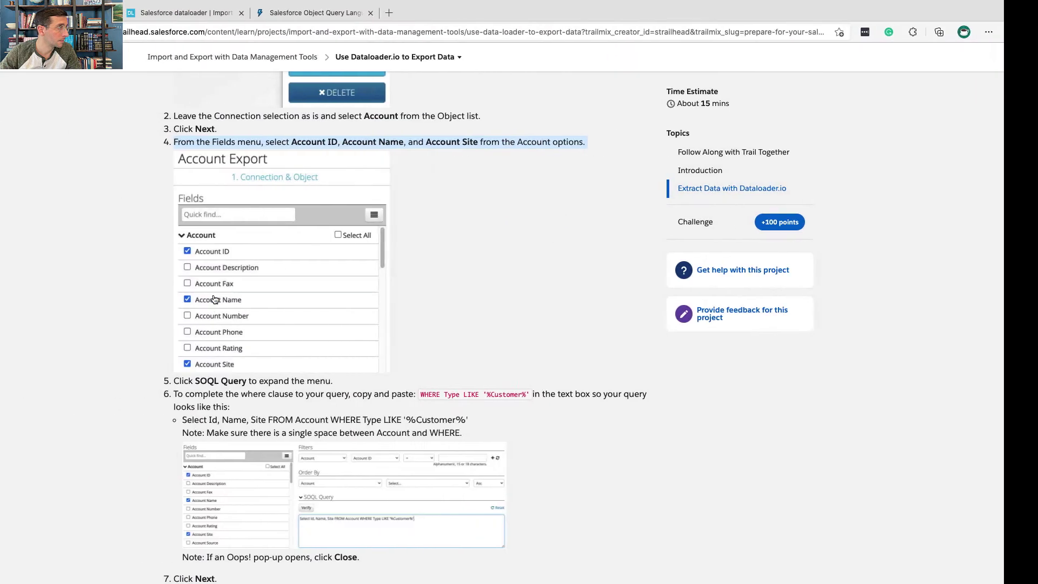
scroll(231, 226, down, 3)
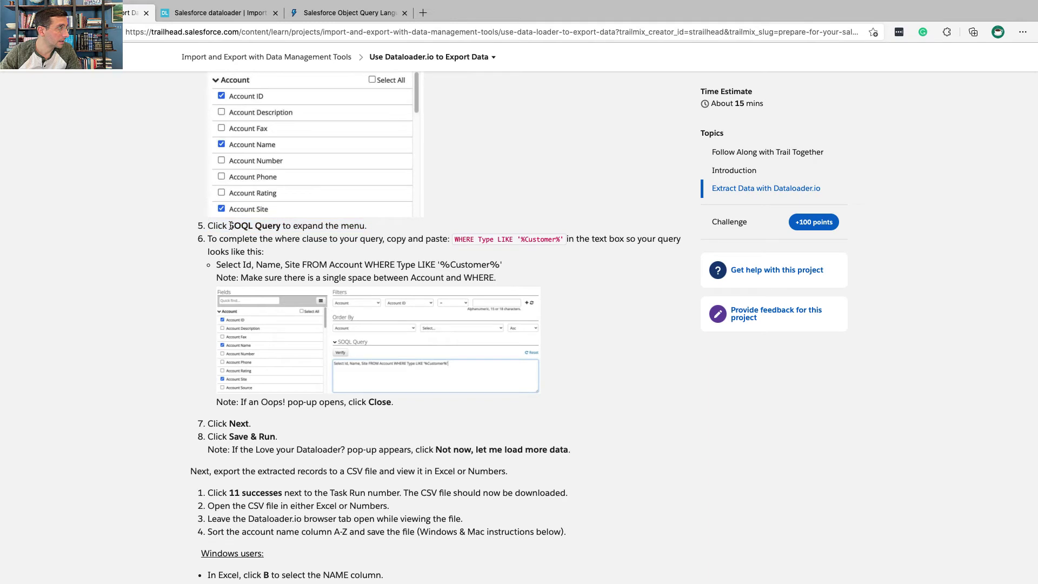
drag(231, 226, 279, 225)
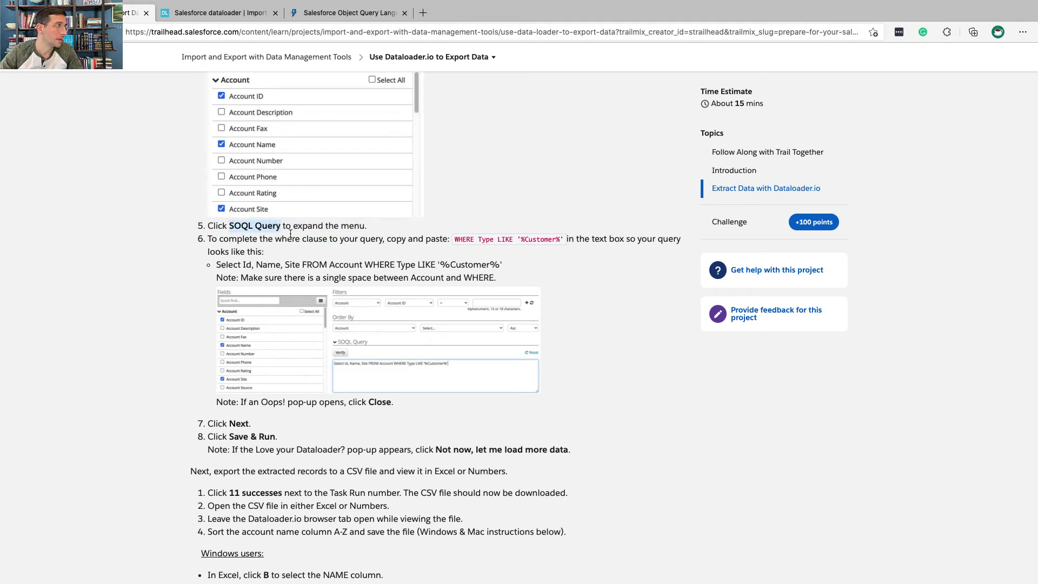
click(332, 15)
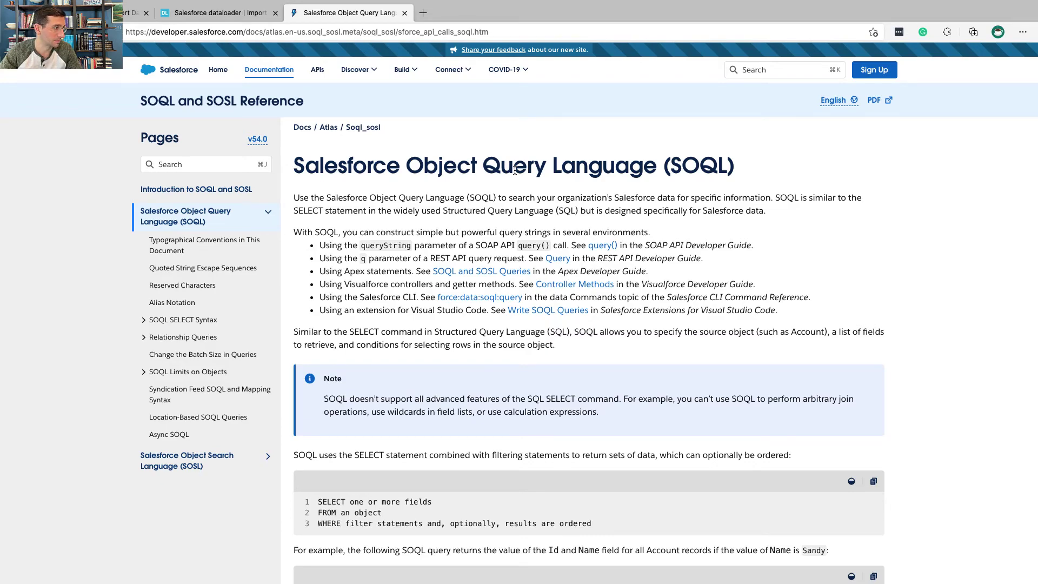
Switch from the SOQL docs back to Trailhead's step 6 WHERE Type LIKE '%Customer%' clause.
key(ctrl+Left)
key(ctrl+Left)
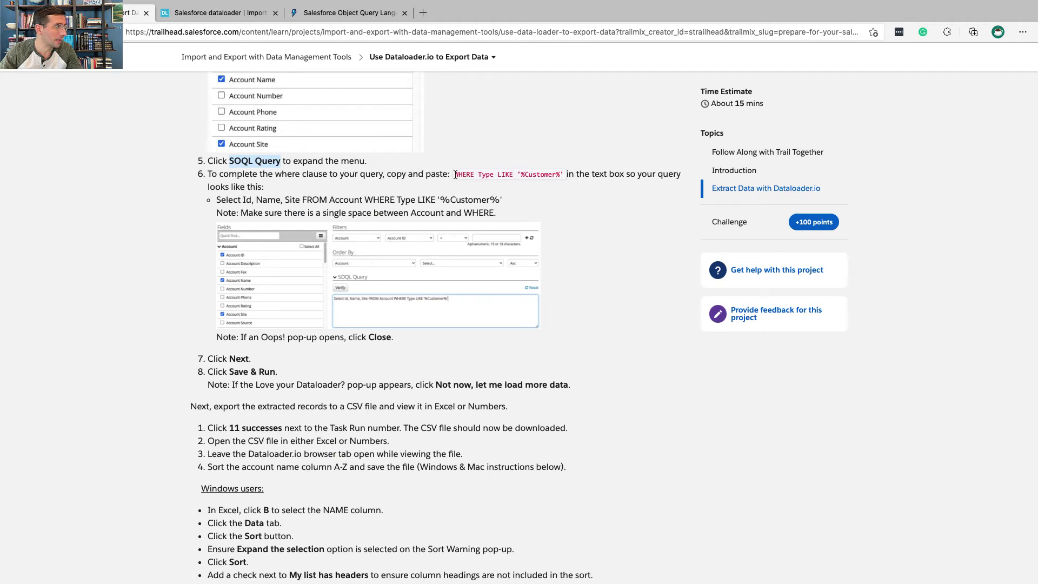
Copy the query 'Select Id, Name, Site FROM Account WHERE Type LIKE…' and return to dataloader.io.
drag(454, 174, 562, 174)
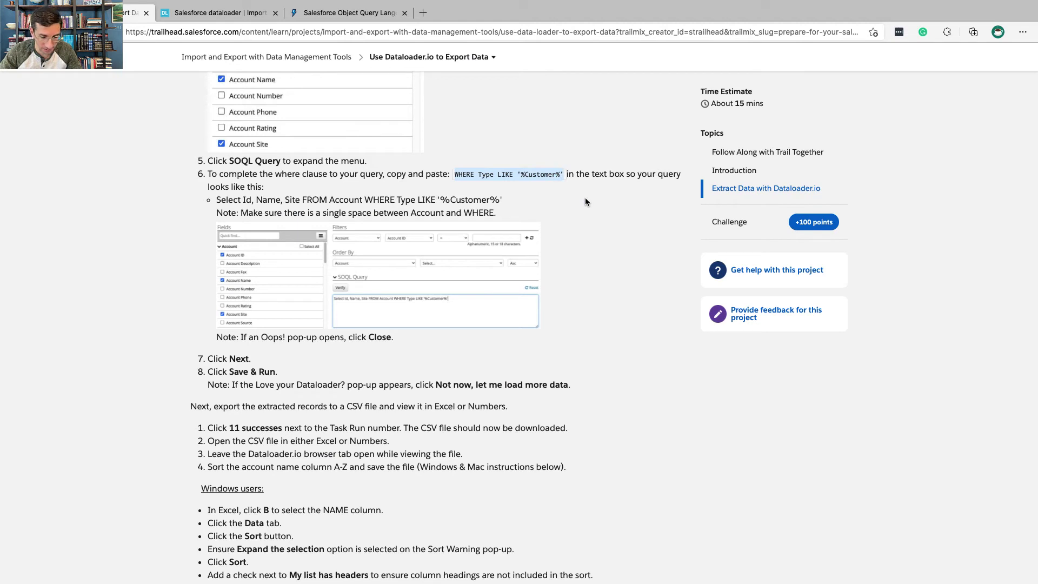
click(224, 201)
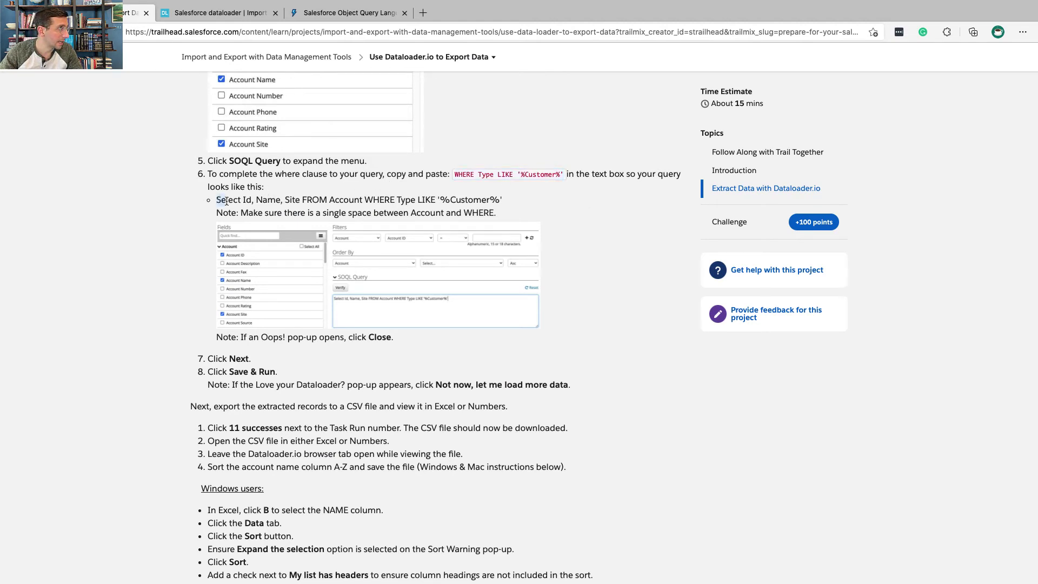
drag(226, 201, 293, 200)
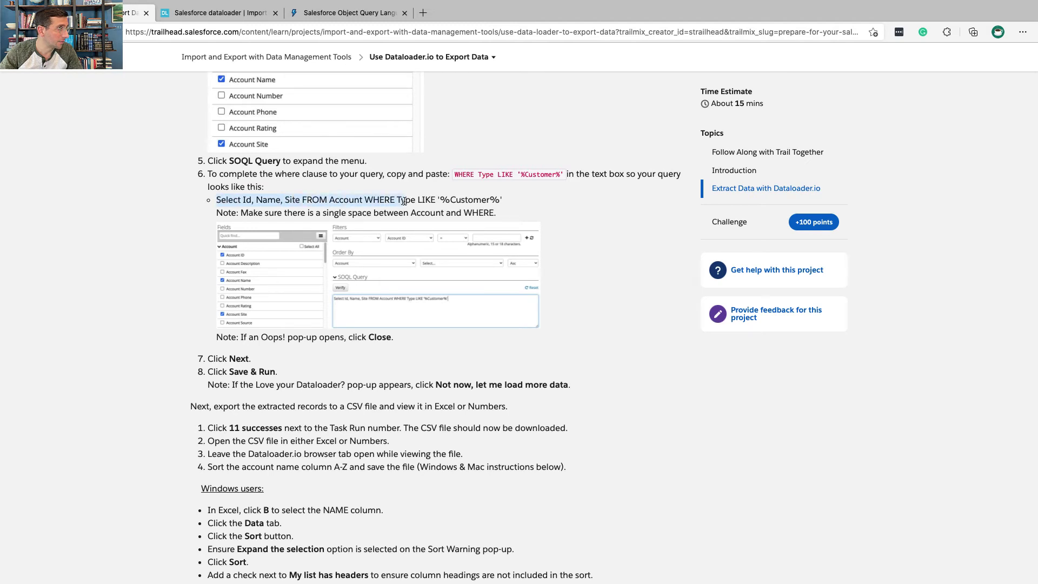
drag(405, 201, 508, 200)
click(507, 200)
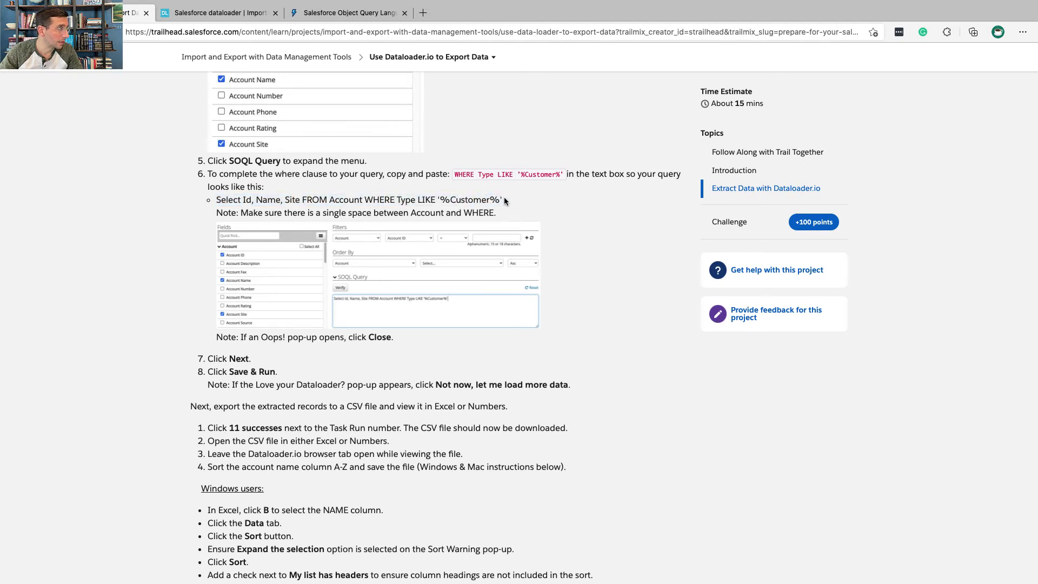
drag(218, 200, 501, 199)
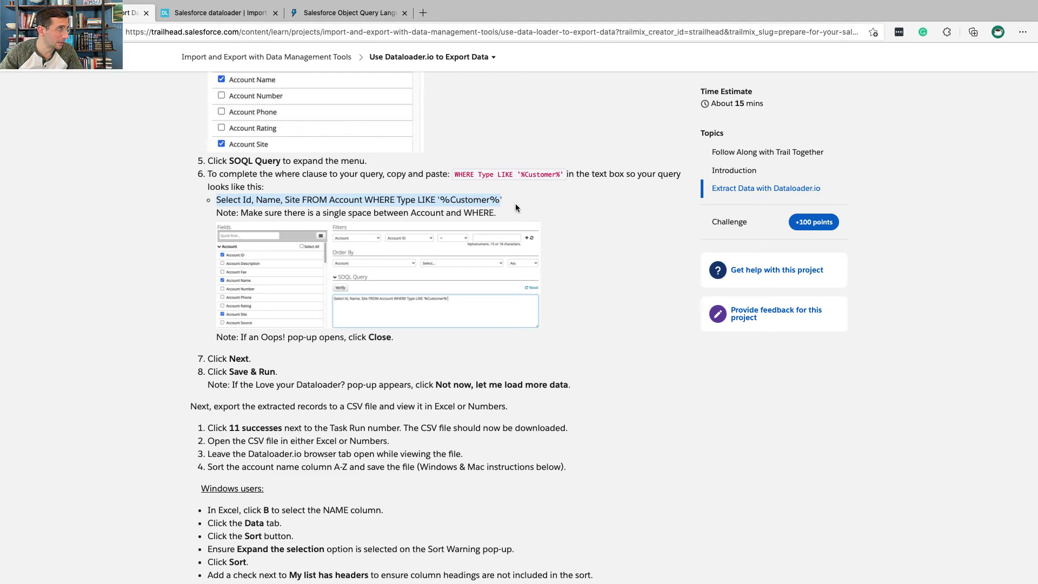
key(super+c)
key(super+grave)
click(471, 303)
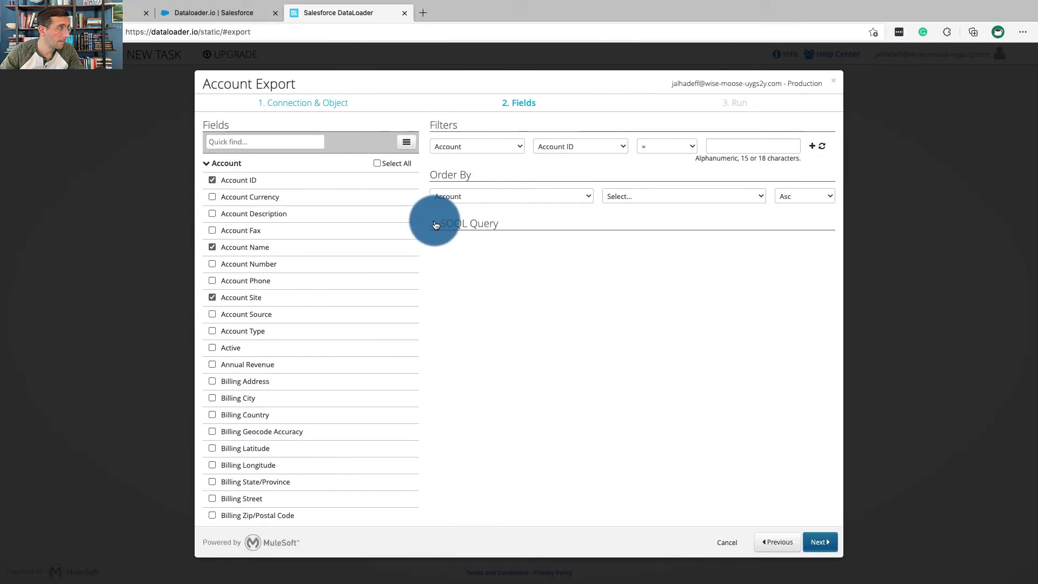
Replace the Account Export SOQL query with the copied version filtering Type LIKE '%Customer%'.
click(436, 225)
triple_click(503, 265)
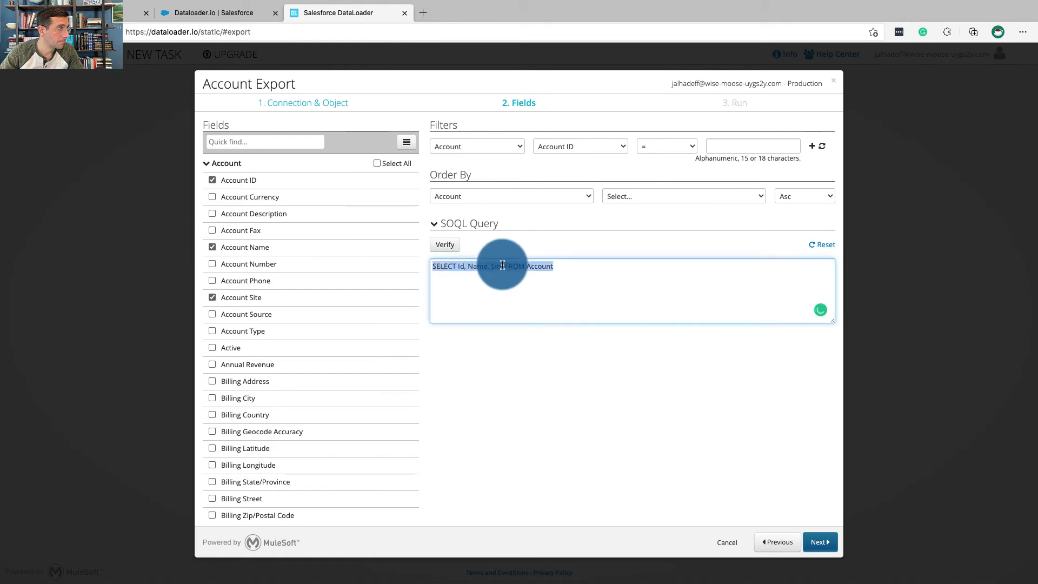
key(super+v)
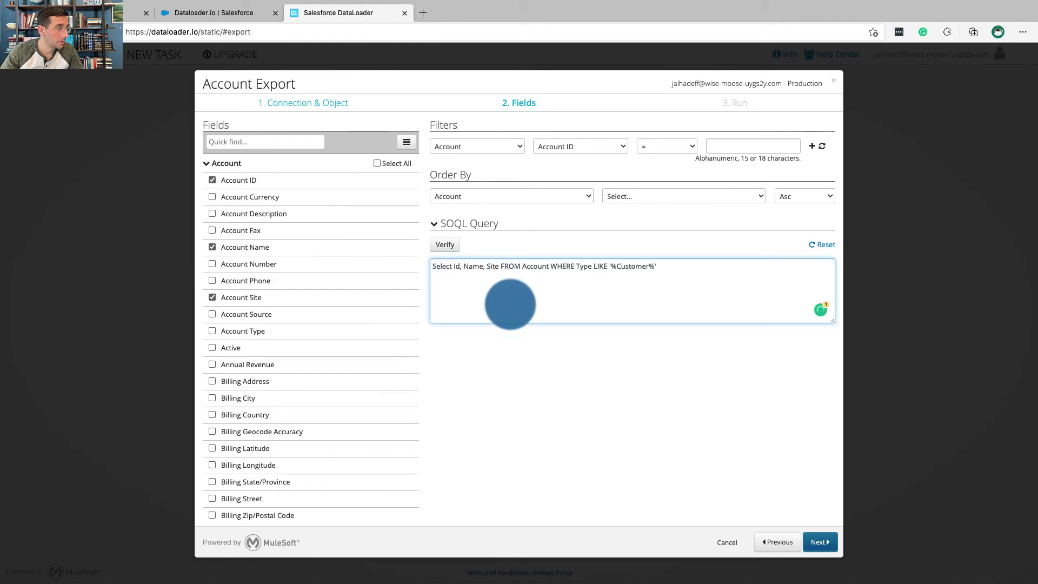
click(521, 388)
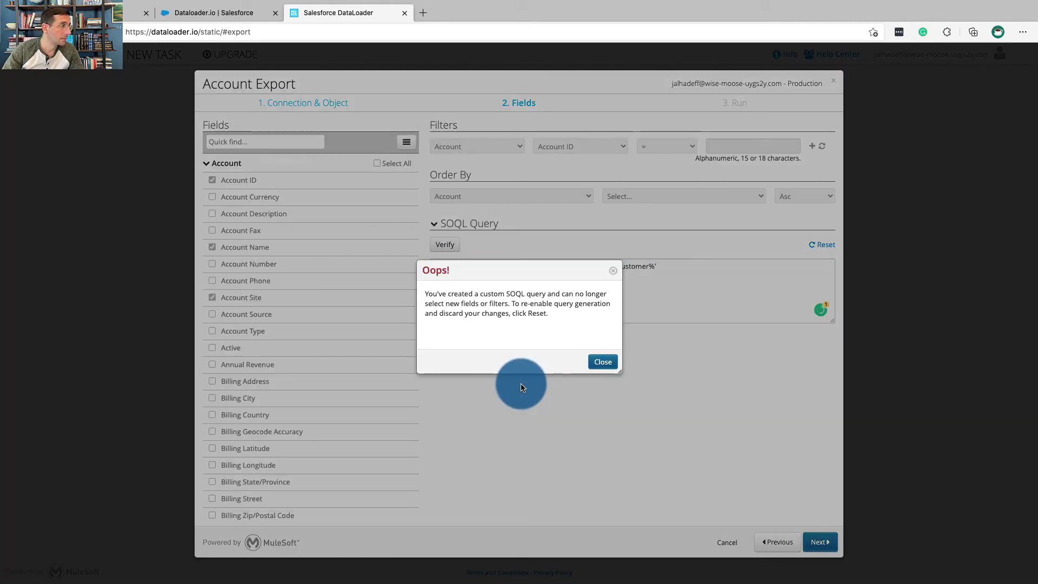
click(603, 365)
Check the pasted query, then save and run the Account Export task.
click(672, 275)
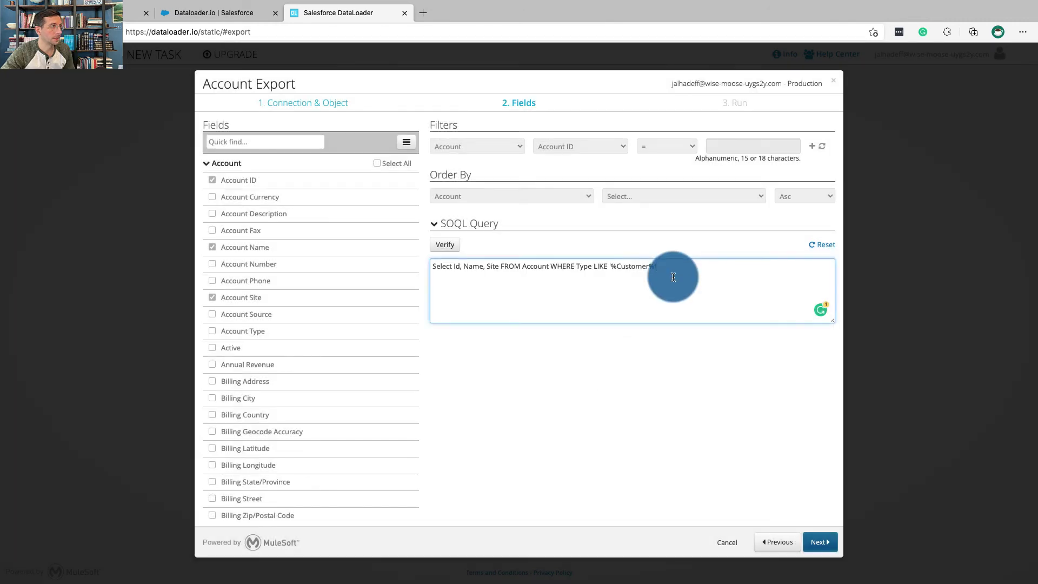
click(817, 541)
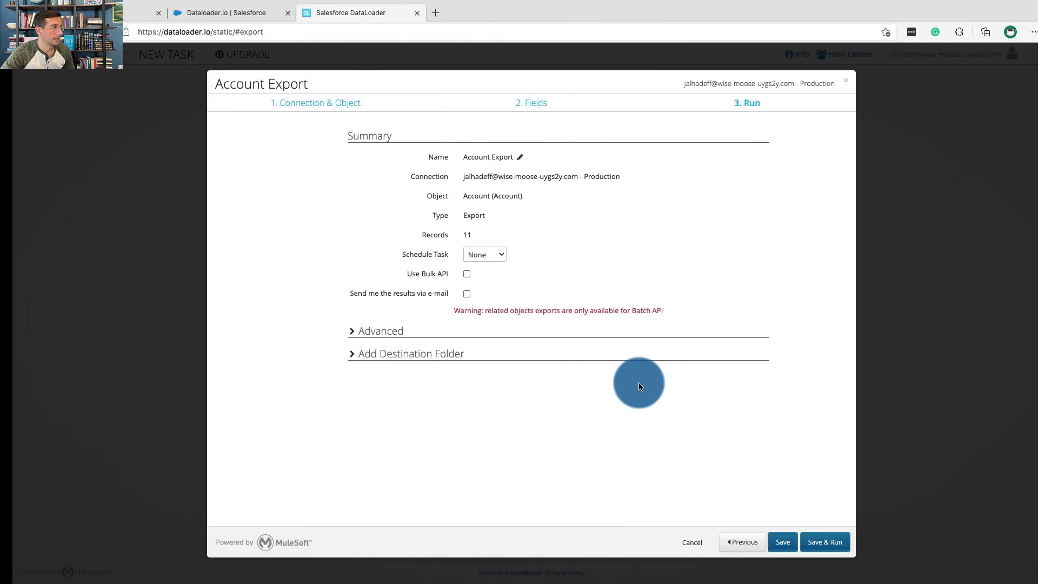
click(812, 541)
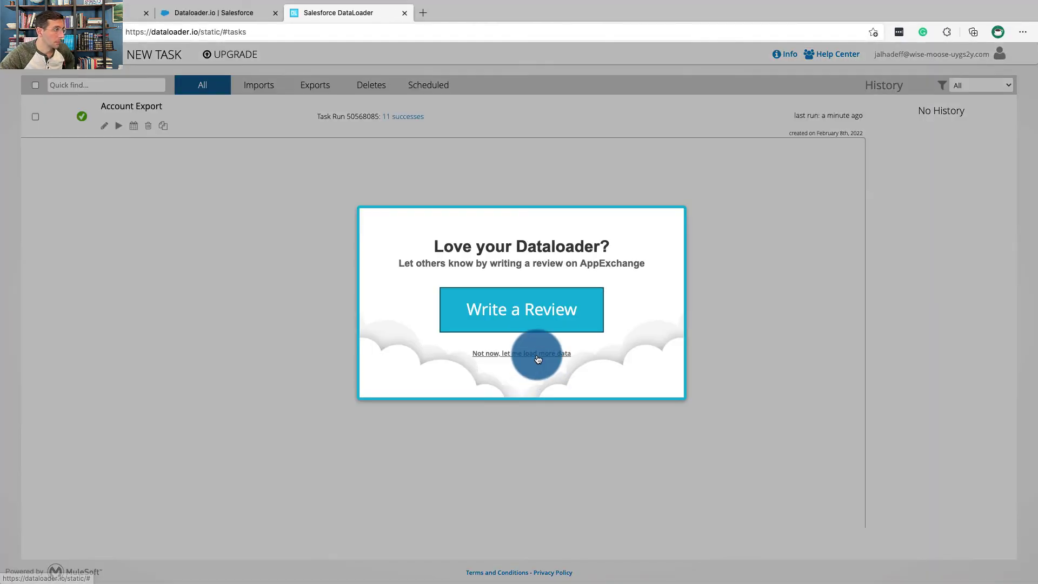
Dismiss the review popup and download the CSV of the 11 successful Account records.
click(536, 354)
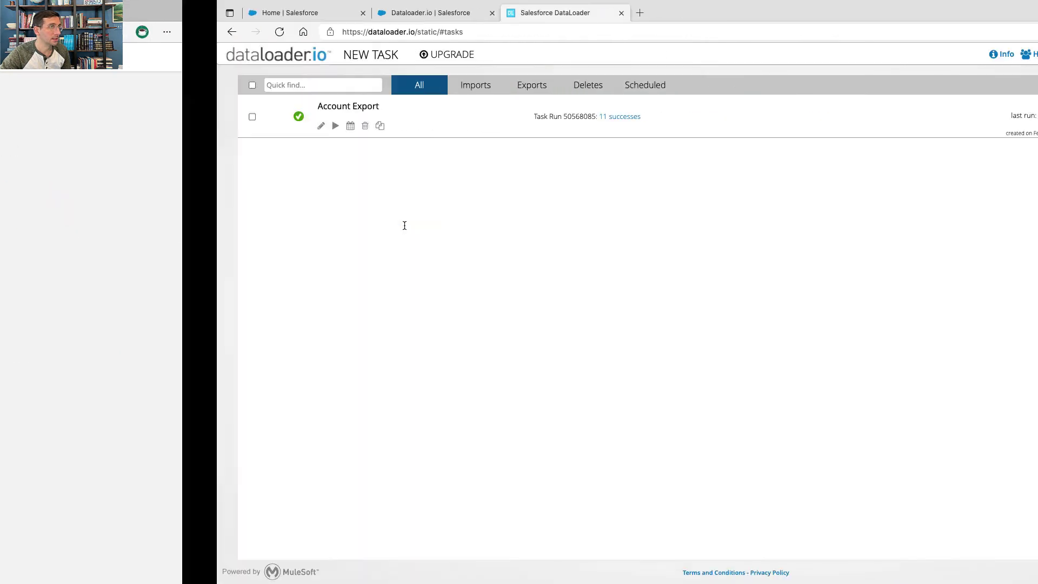
click(417, 115)
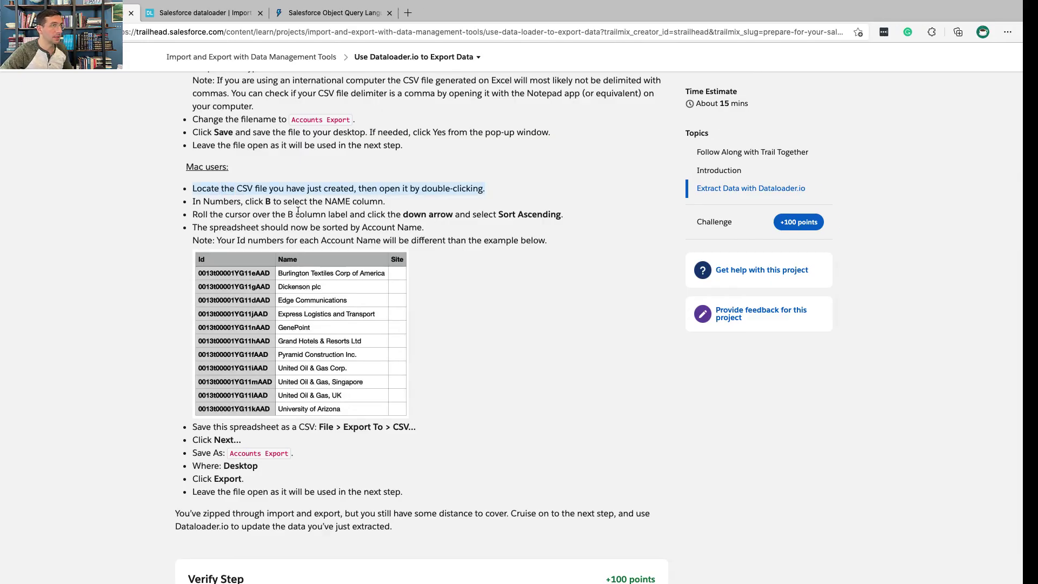
key(ctrl+Right)
key(ctrl+Left)
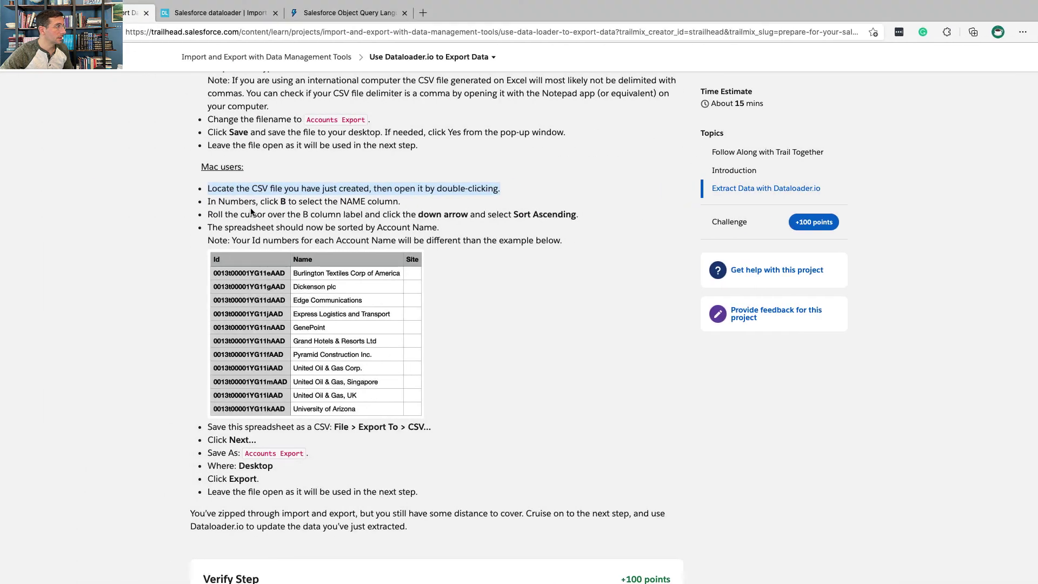
triple_click(250, 203)
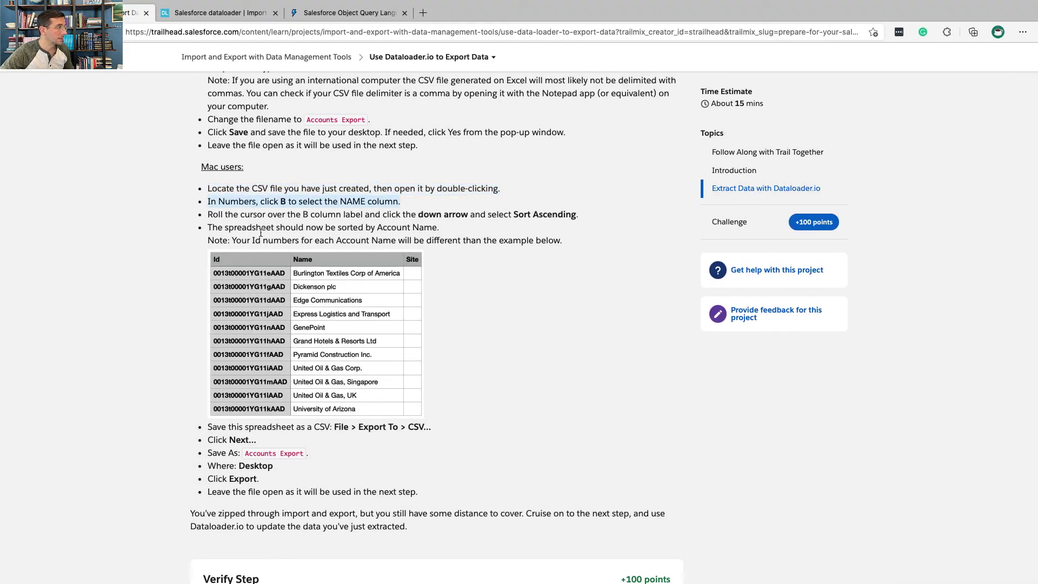
click(286, 214)
key(ctrl+Right)
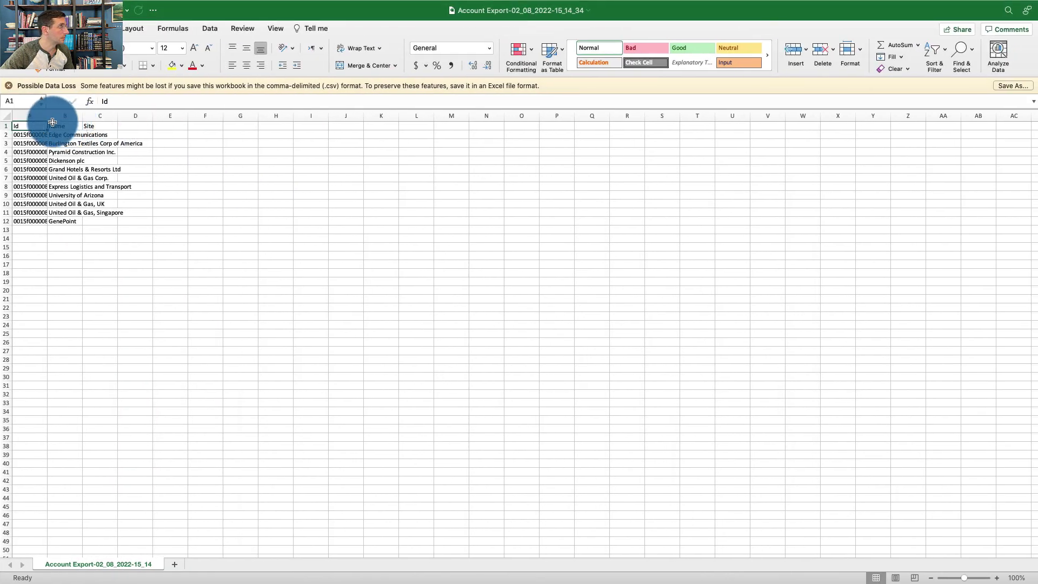
Select the Name column in Excel and check Trailhead's sort-ascending instruction.
key(ctrl+Left)
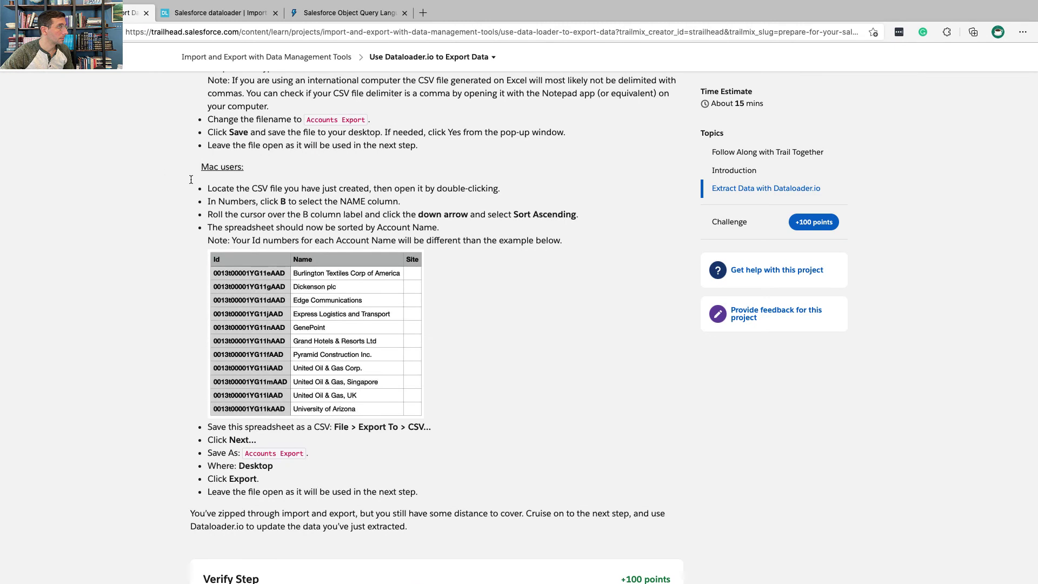
key(ctrl+Right)
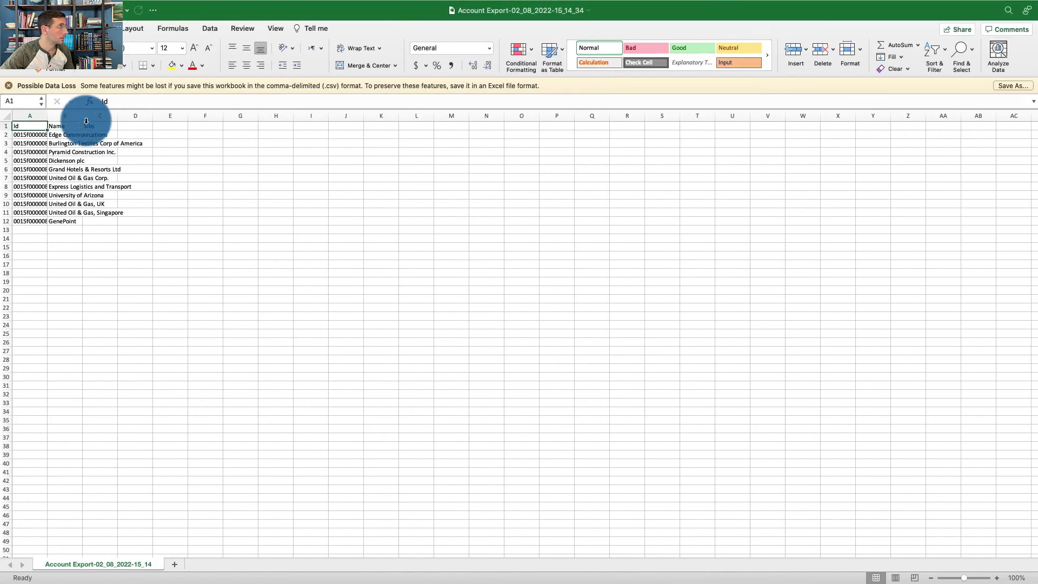
click(67, 115)
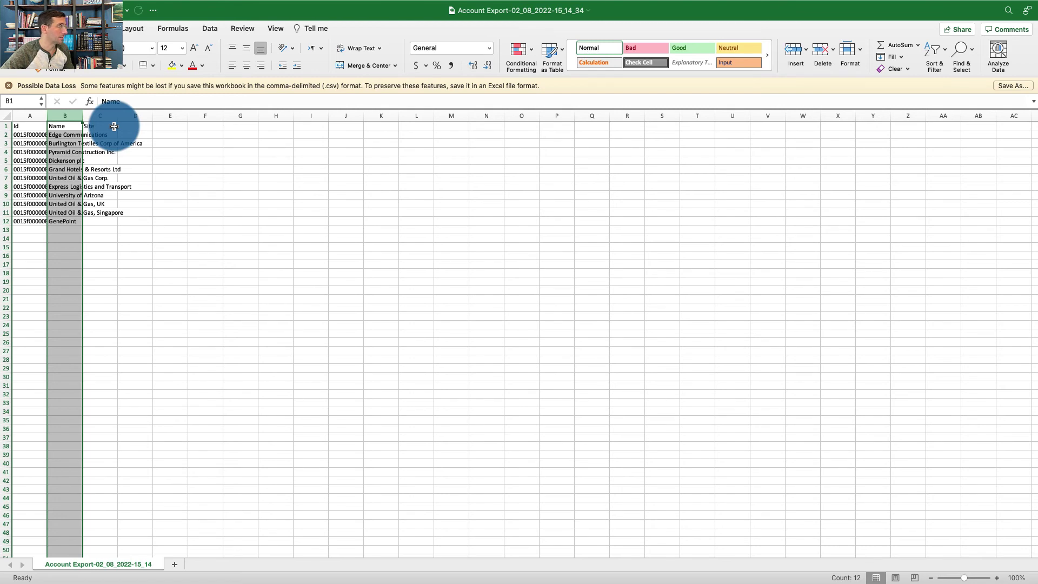
key(ctrl+Left)
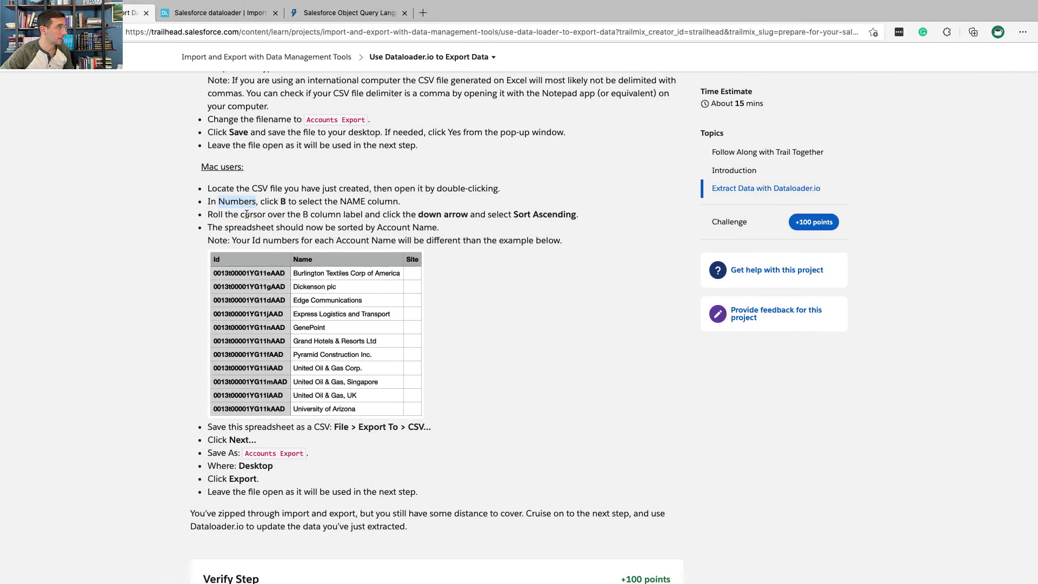
triple_click(246, 215)
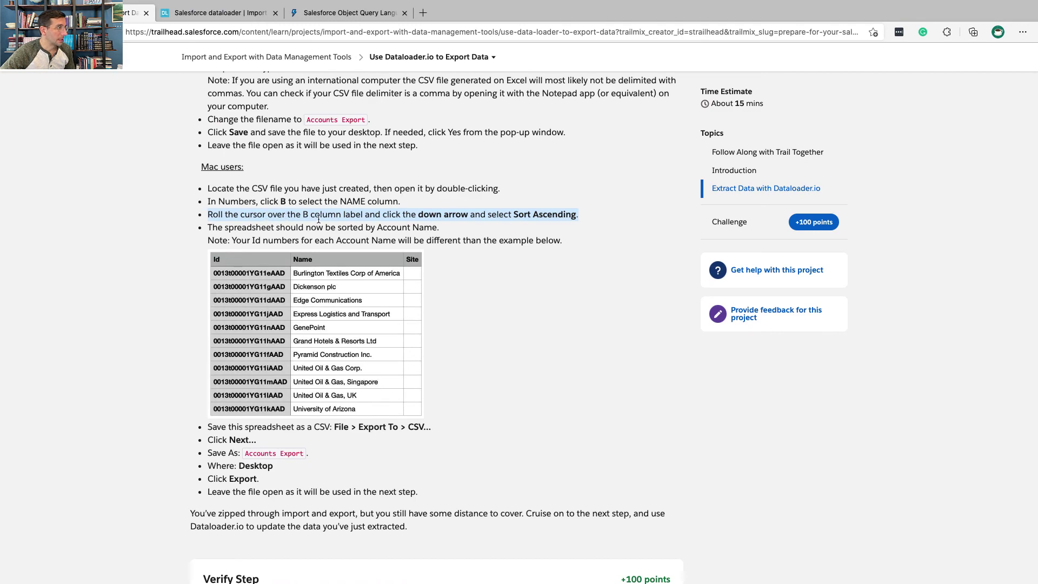
Back in Excel, select columns A through C: Id, Name and Site.
key(ctrl+Right)
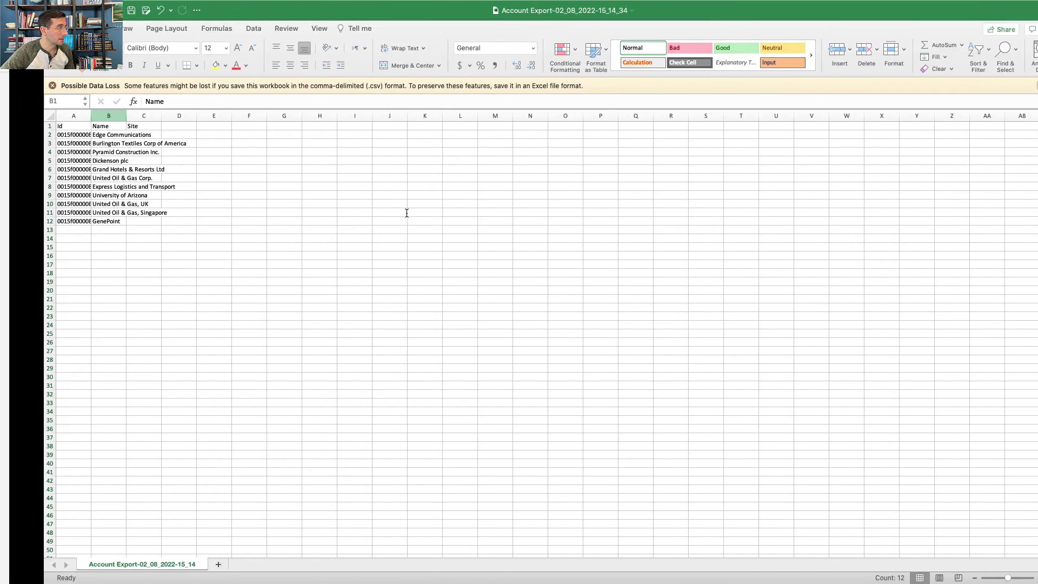
key(ctrl+Left)
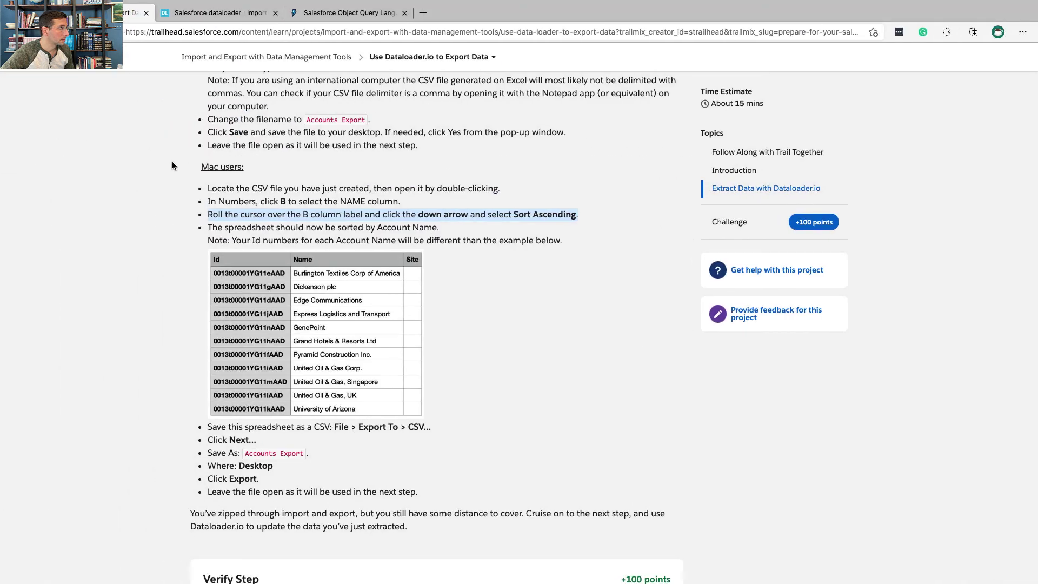
key(ctrl+Right)
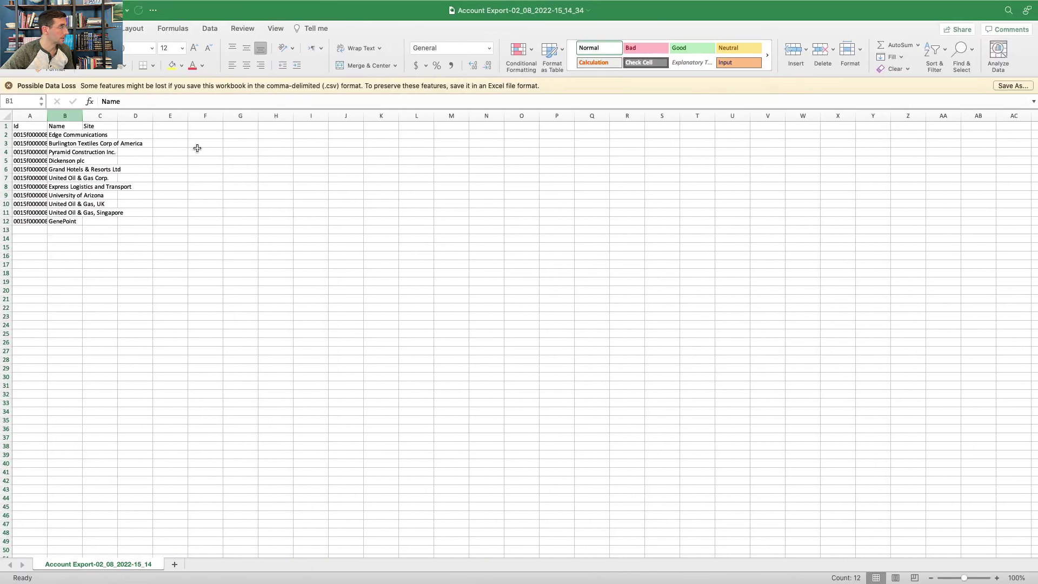
click(38, 117)
drag(39, 117, 103, 115)
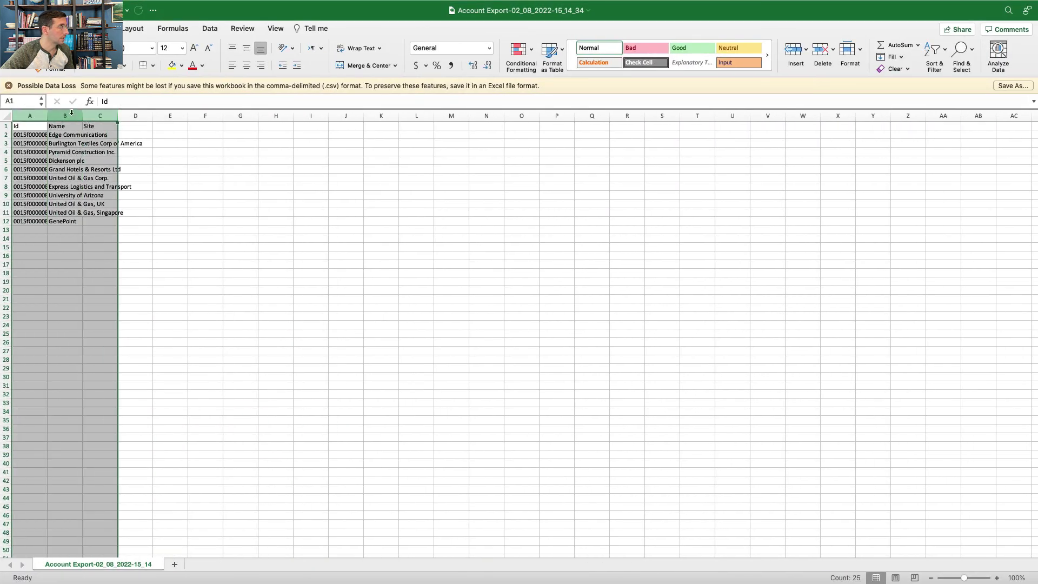
Sort the selected data by column B (Name), A to Z, with the first row as headers.
click(210, 28)
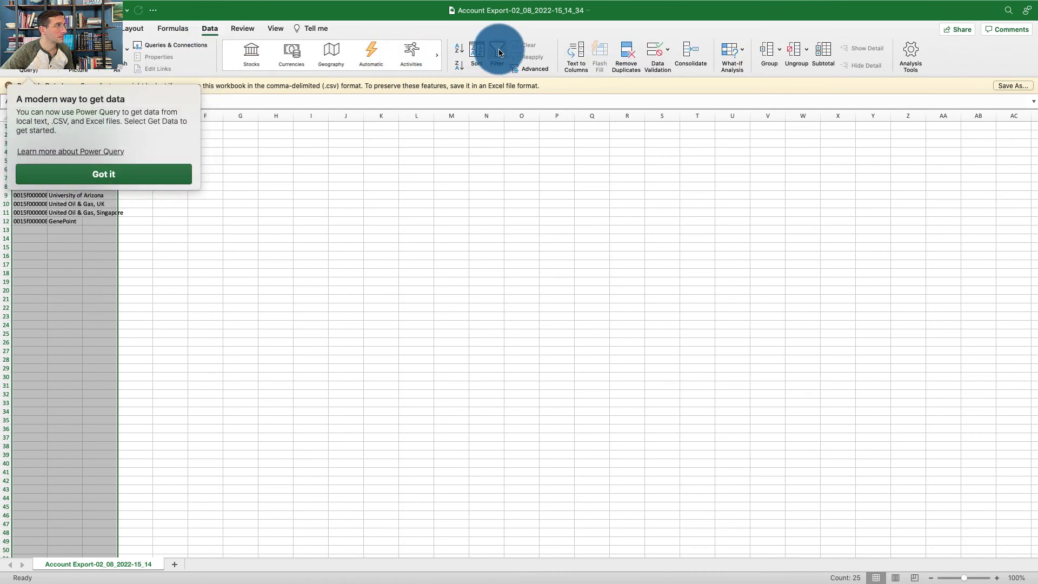
click(477, 52)
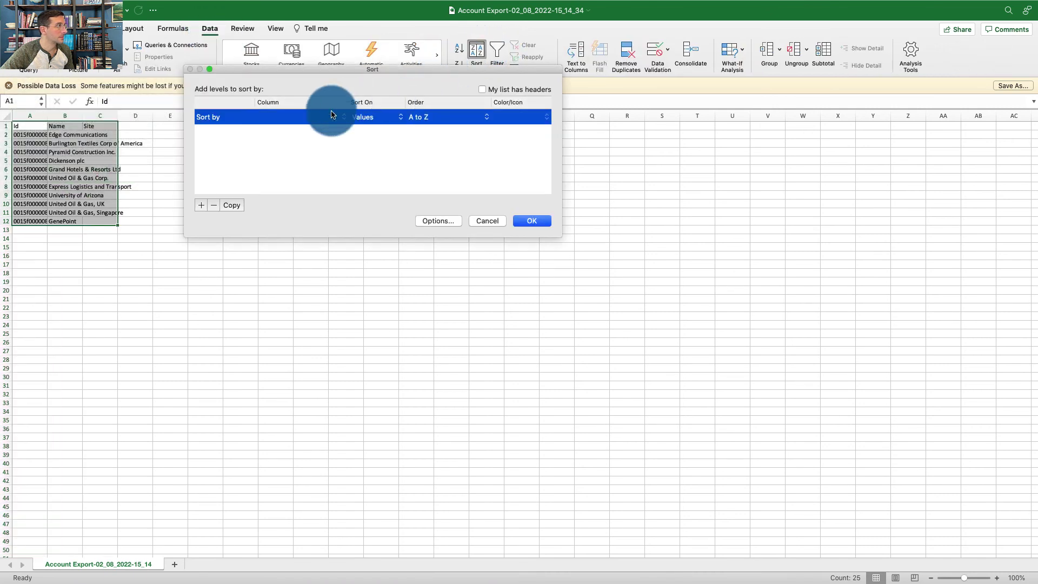
click(335, 117)
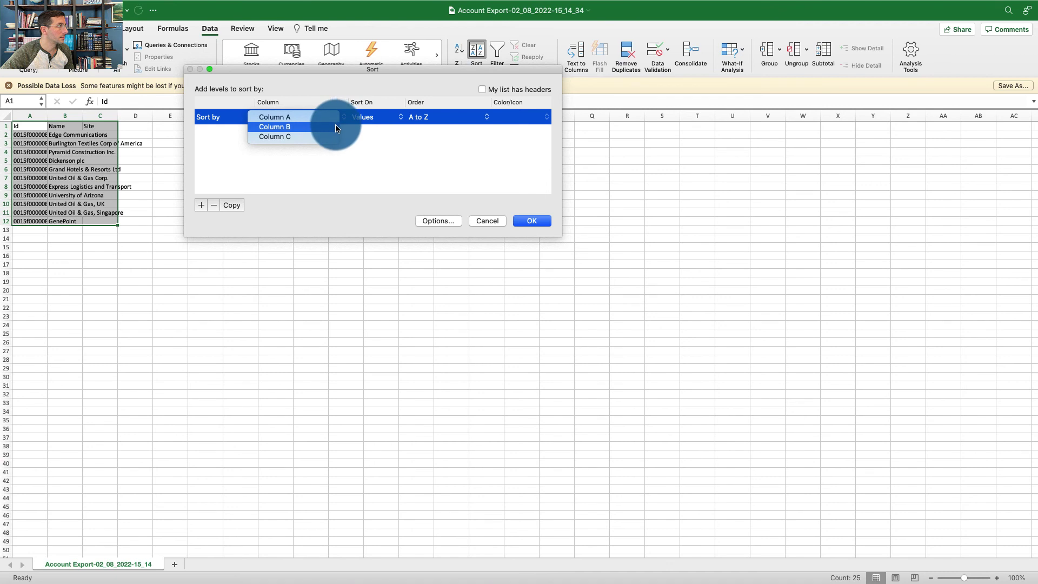
click(335, 127)
click(481, 90)
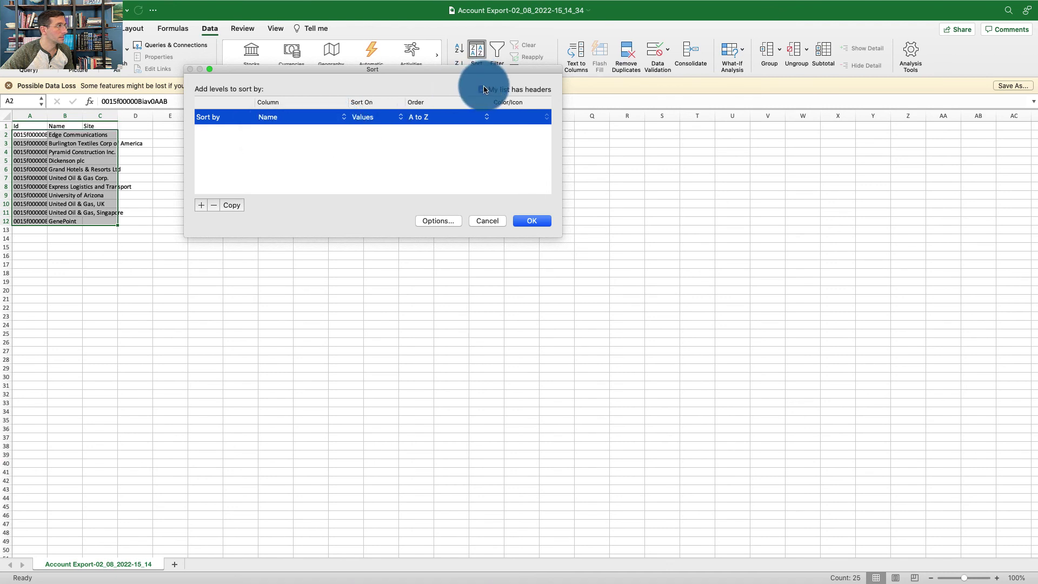
click(534, 223)
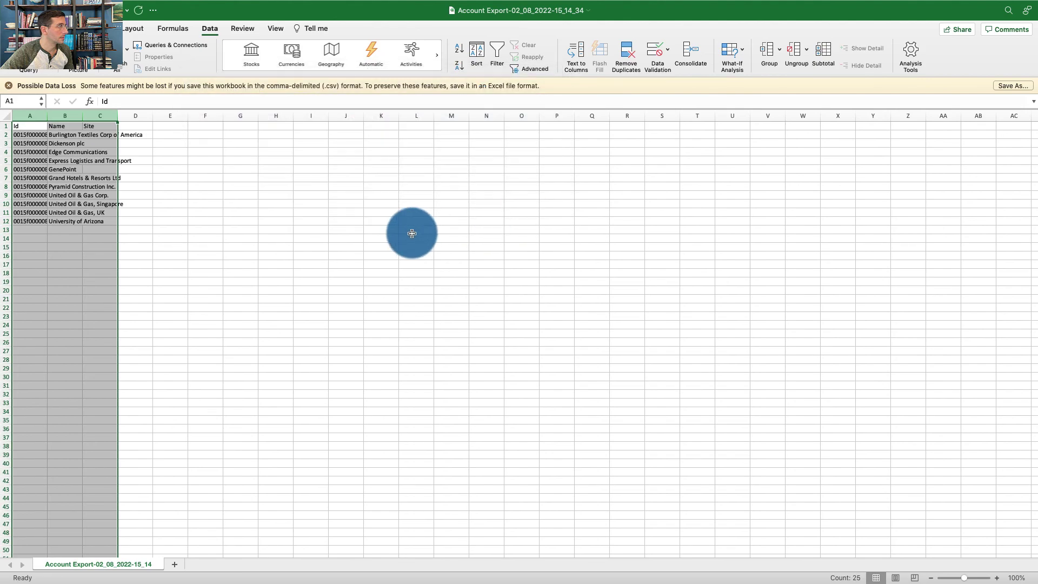
click(412, 233)
key(super+Tab)
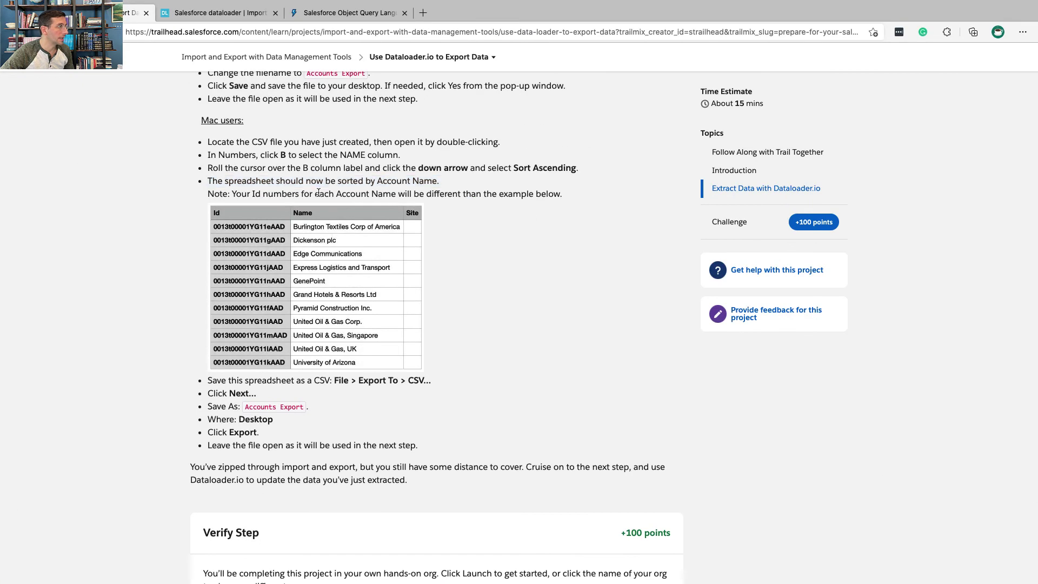
Review Trailhead's instructions to save the sheet as a CSV named Accounts Export, then return to Excel.
triple_click(319, 193)
key(super+Tab)
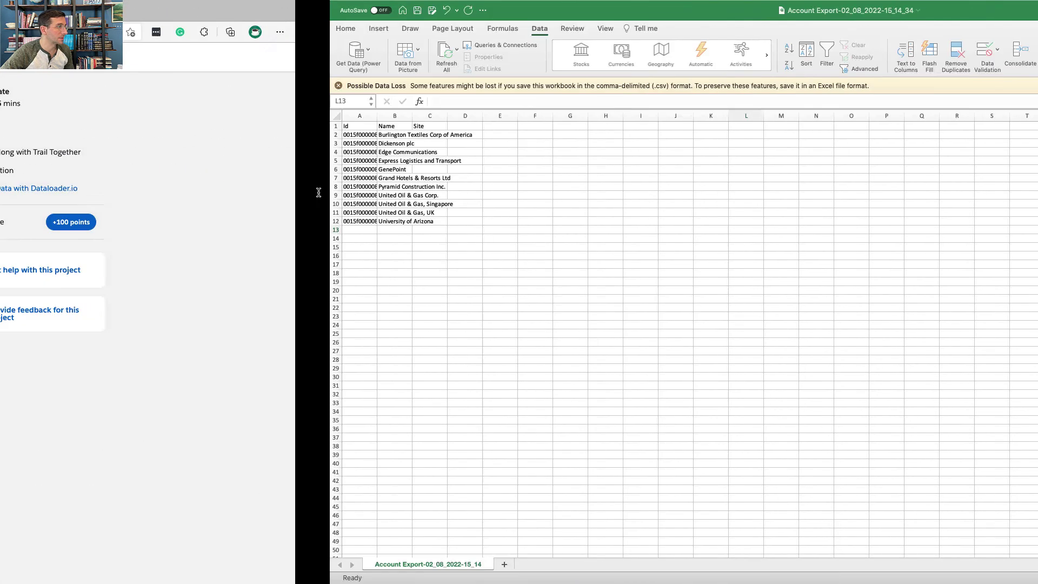
key(super+Tab)
scroll(213, 181, down, 5)
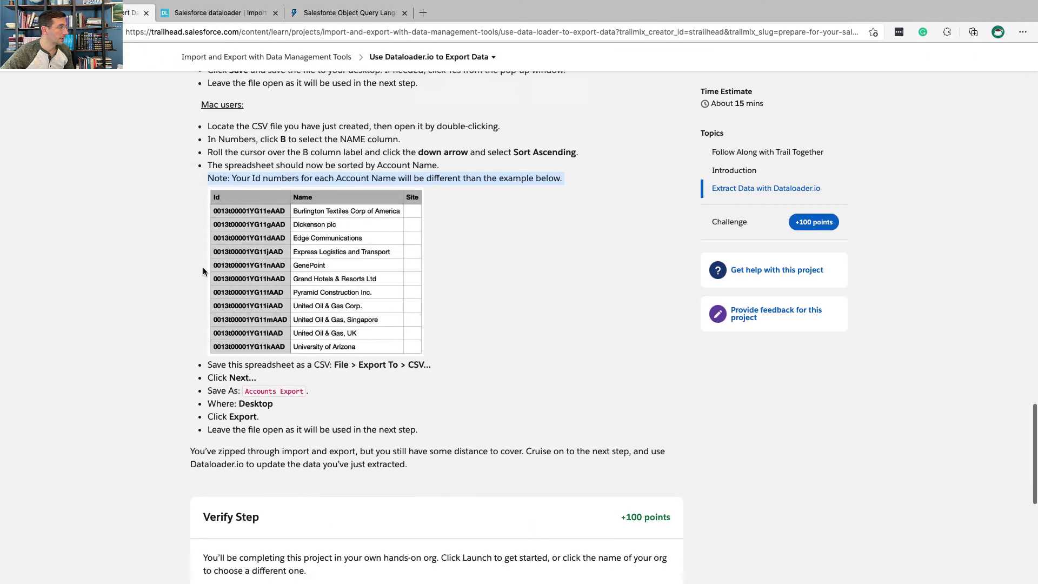
triple_click(226, 224)
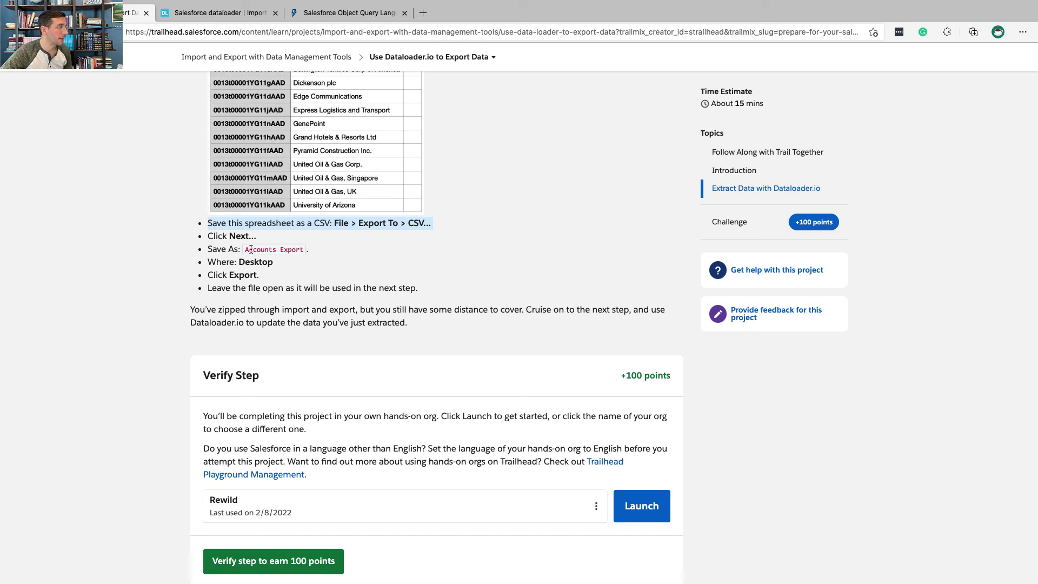
drag(245, 249, 302, 249)
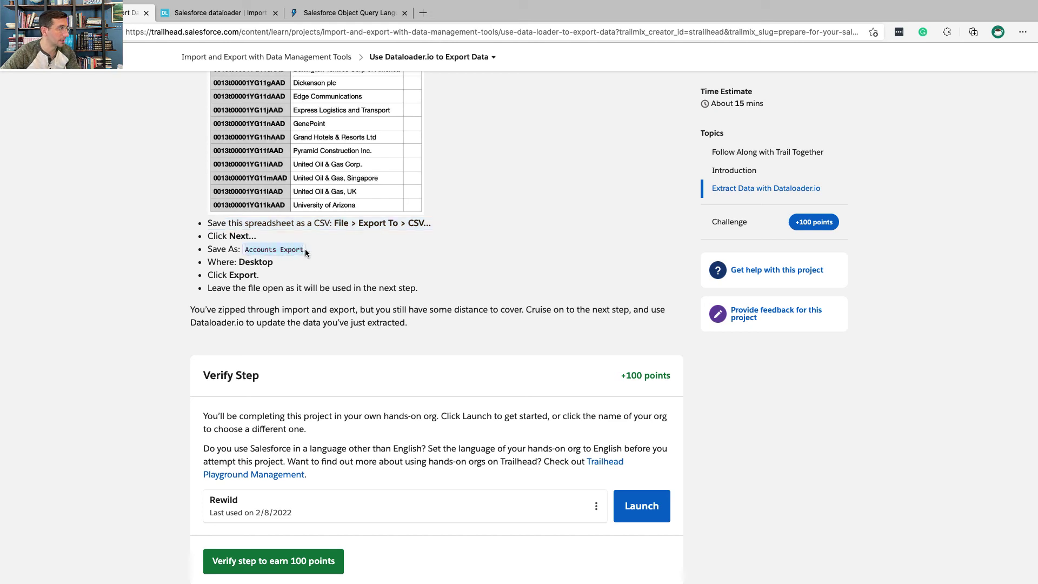
key(ctrl+Right)
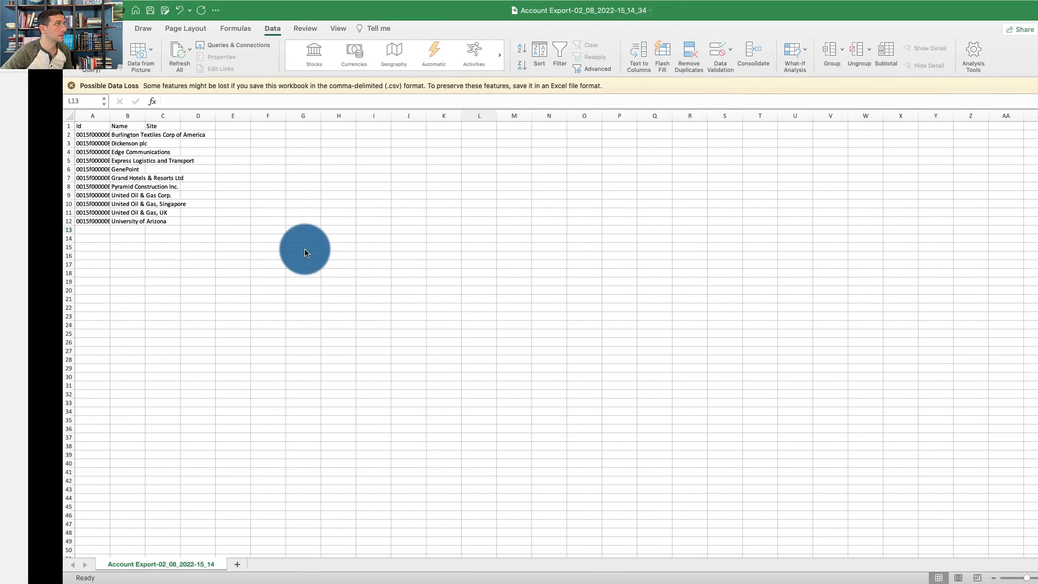
Save the sorted sheet as CSV 'Accounts Export' in the 6ImportandExportwithData folder.
click(66, 5)
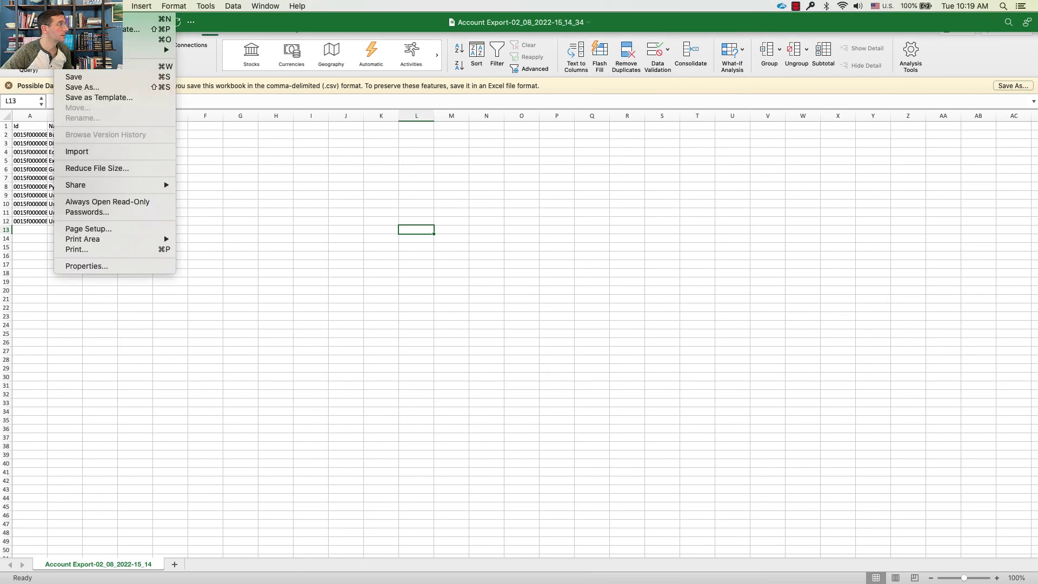
click(94, 87)
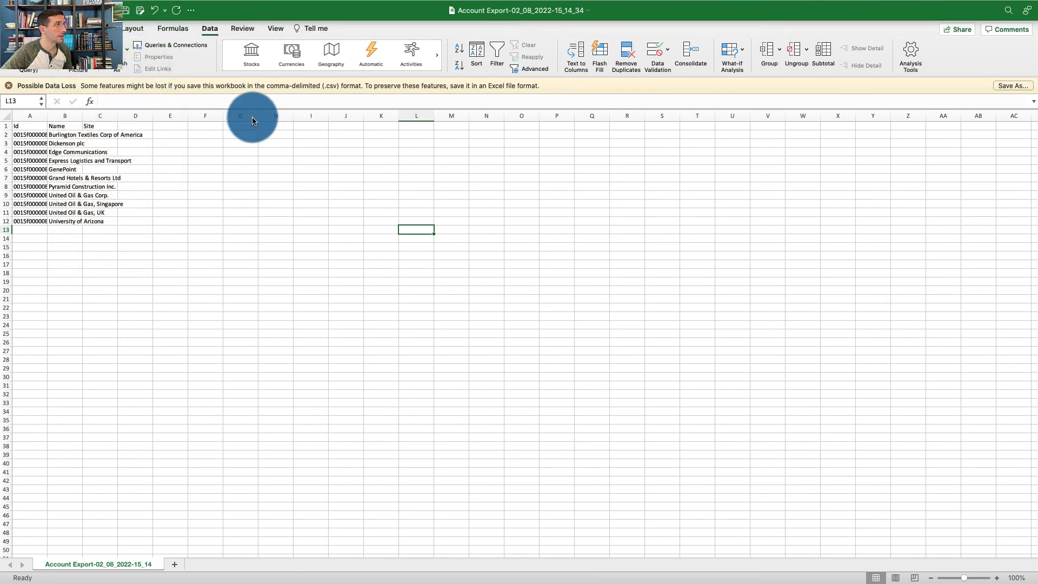
text(Accounts Export)
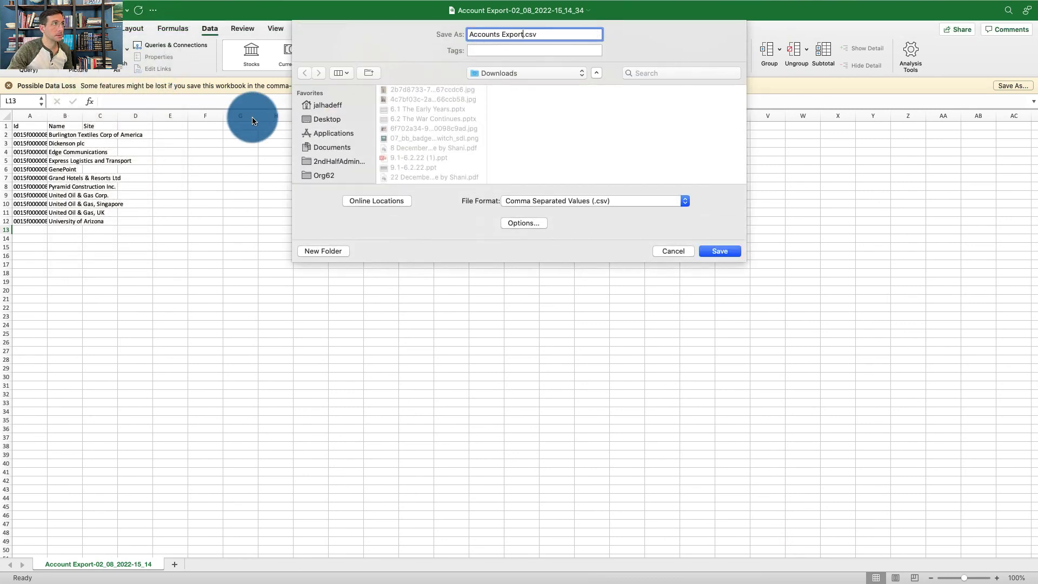
click(338, 161)
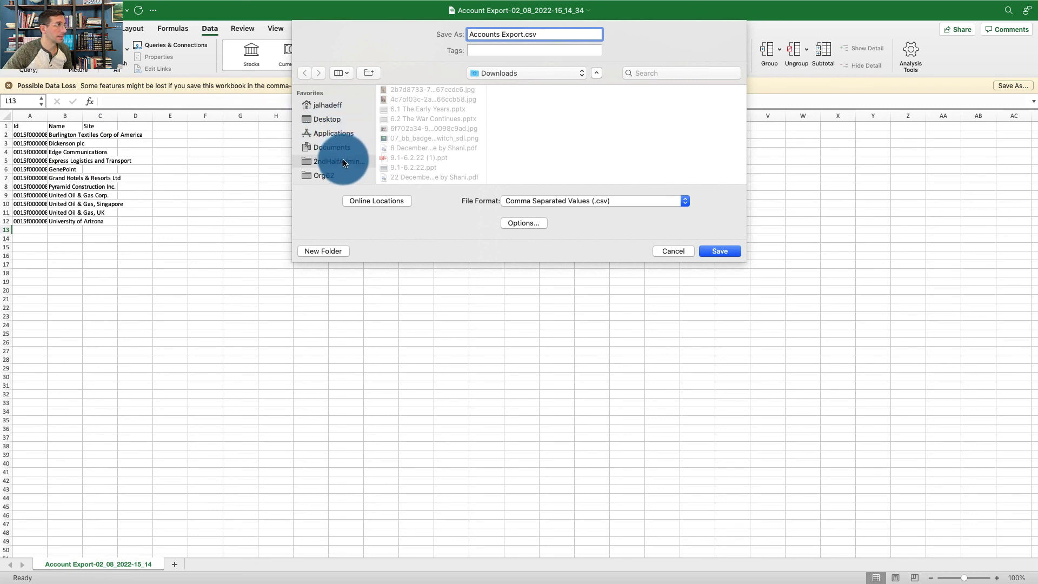
click(425, 138)
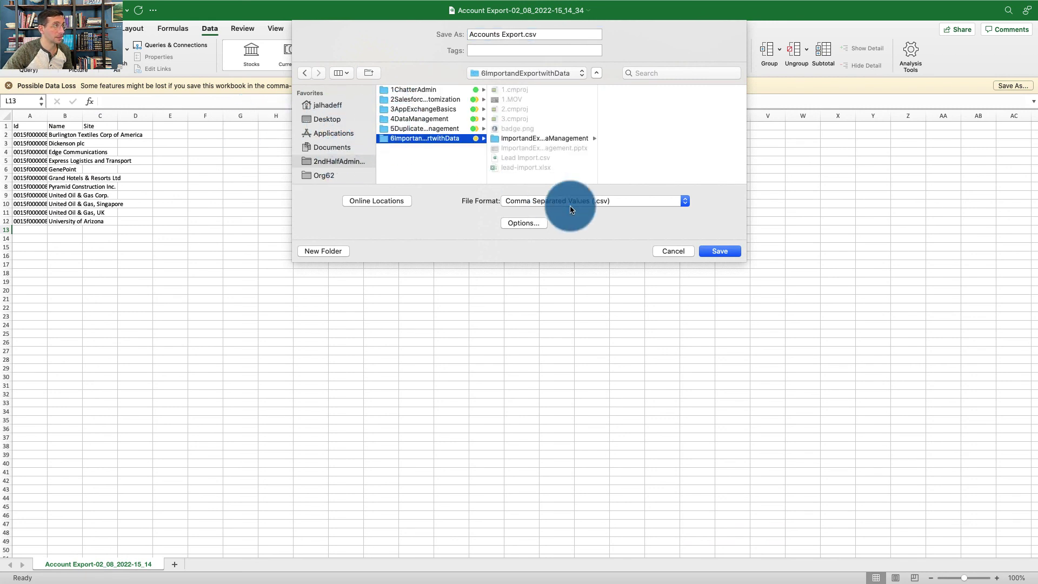
click(719, 251)
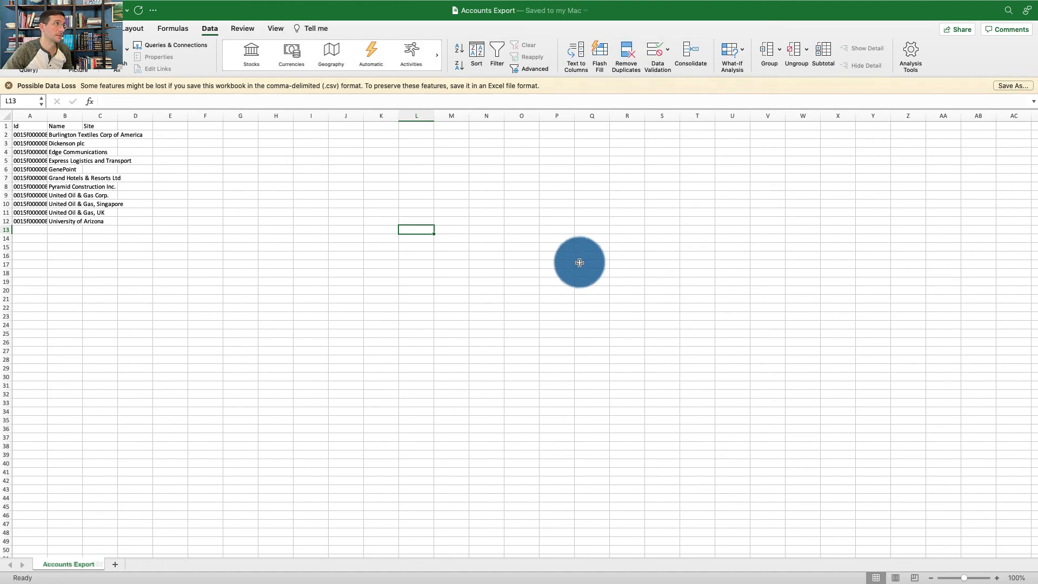
key(ctrl+Left)
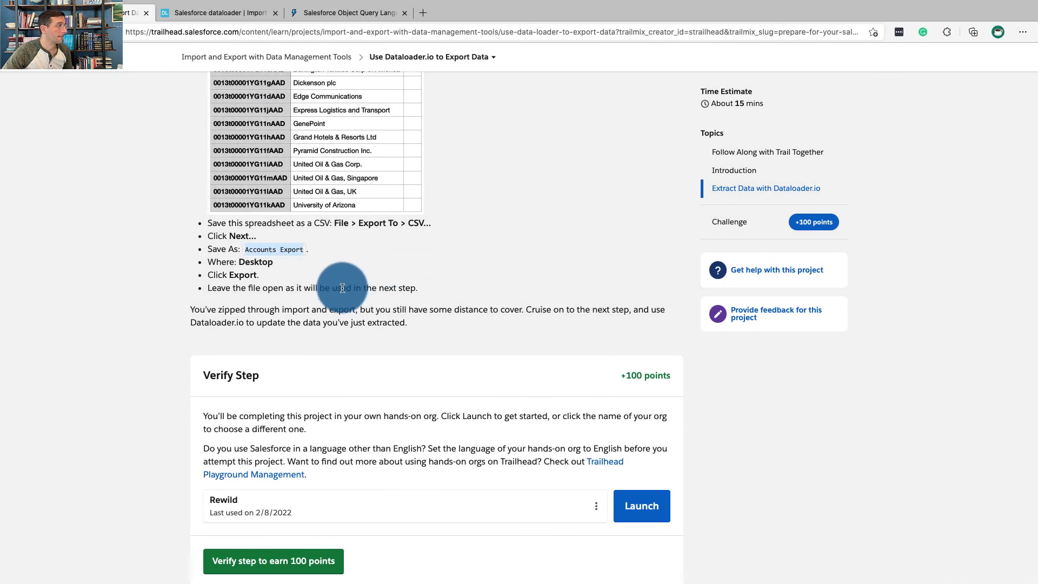
scroll(343, 288, down, 4)
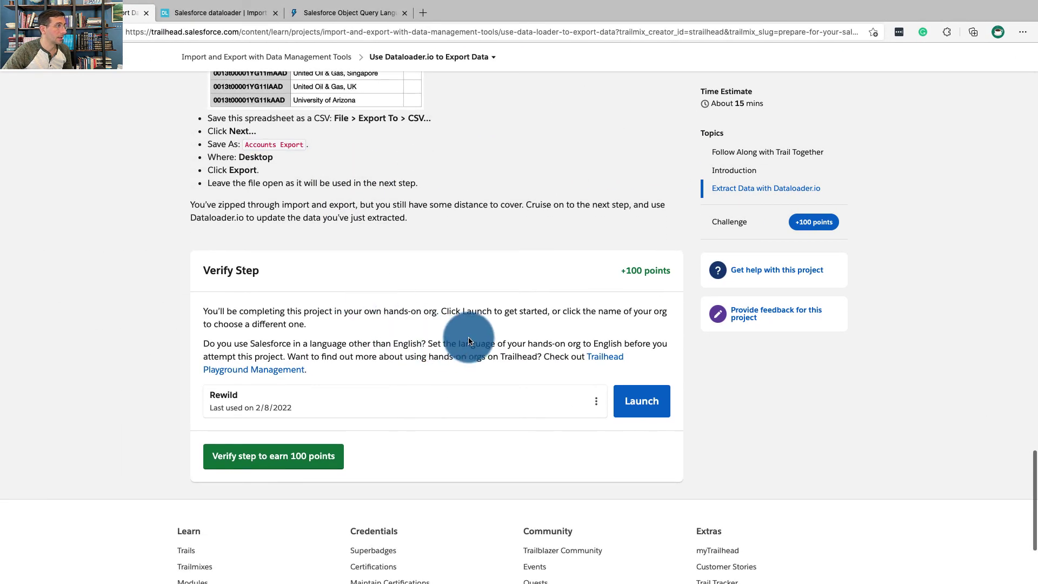